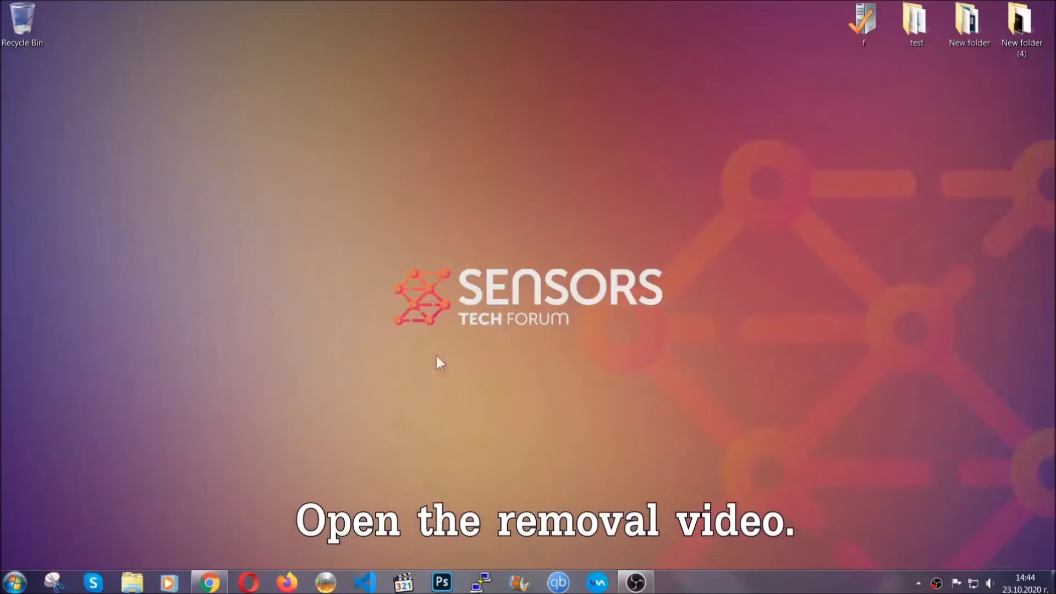
# - Follow the video description's sensorstechforum link to download SpyHunter-Installer.exe and launch it
pyautogui.click(209, 583)
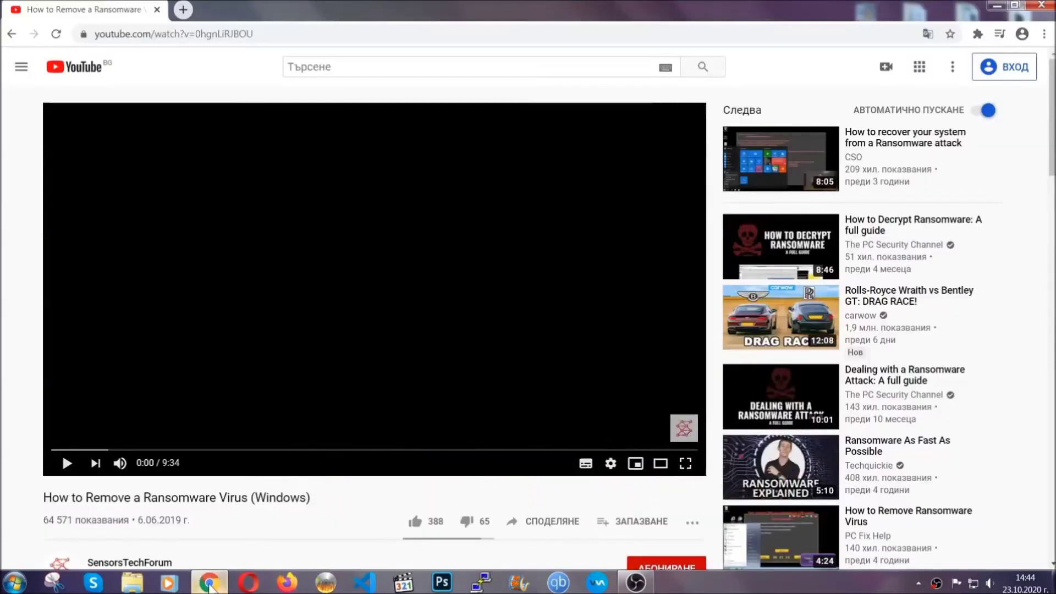
pyautogui.scroll(-4, 190, 443)
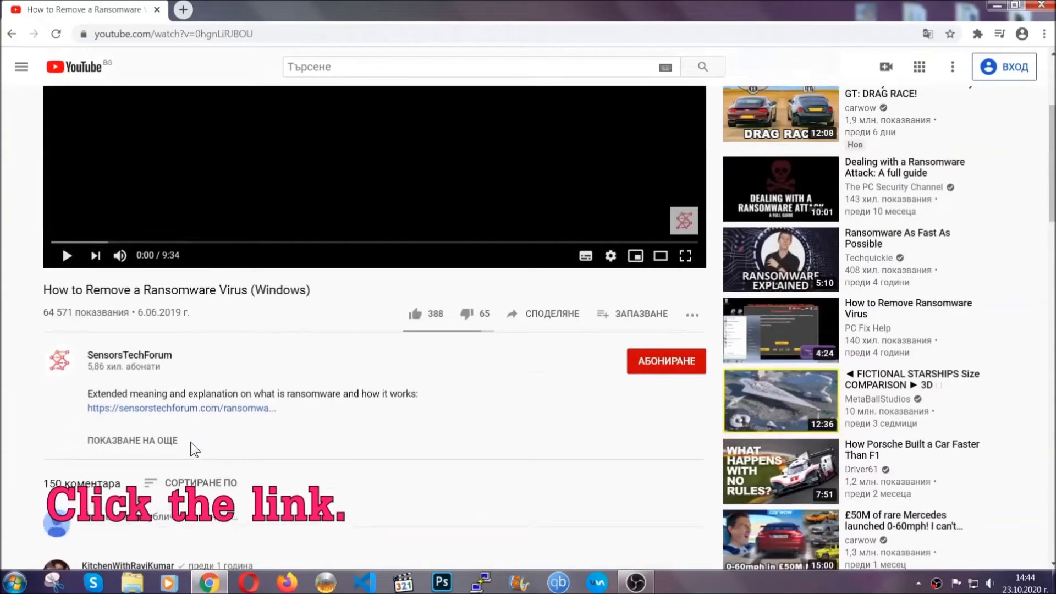
pyautogui.click(209, 411)
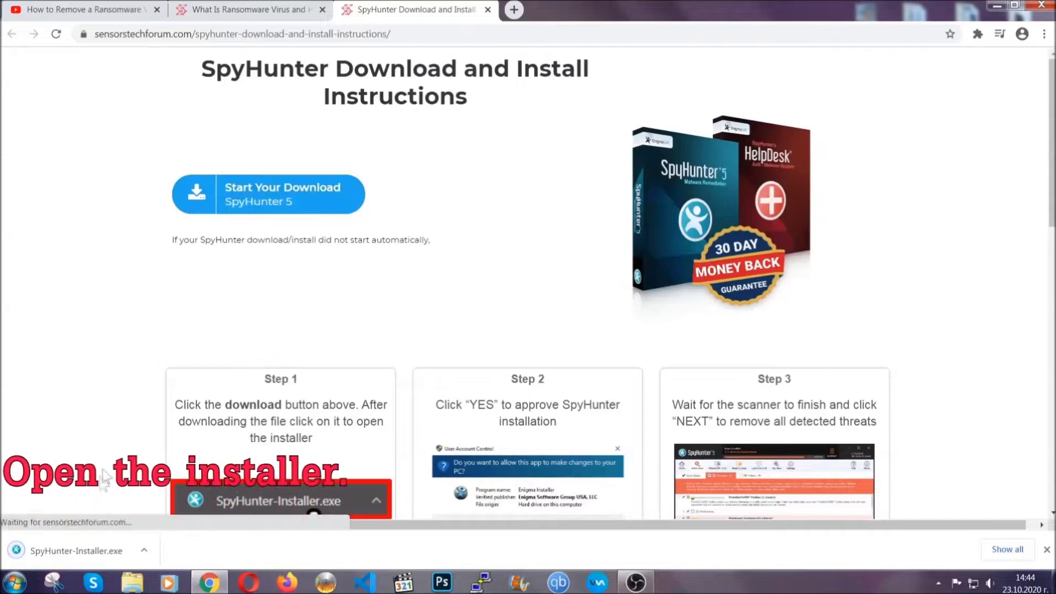
pyautogui.click(75, 549)
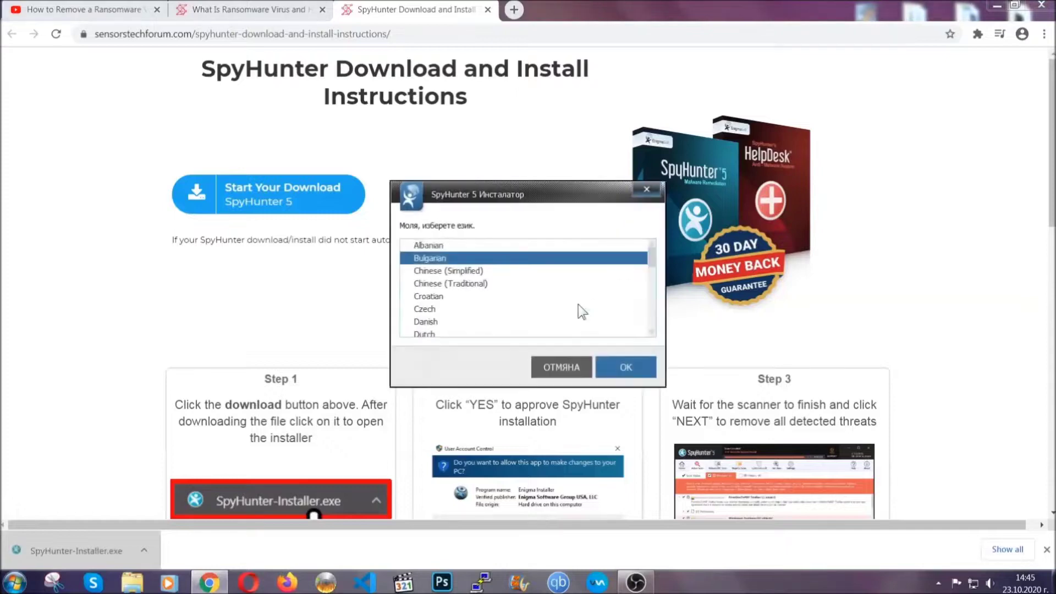
# - Install SpyHunter 5 in English, accepting the EULA, and finish the installer
pyautogui.scroll(-2, 554, 308)
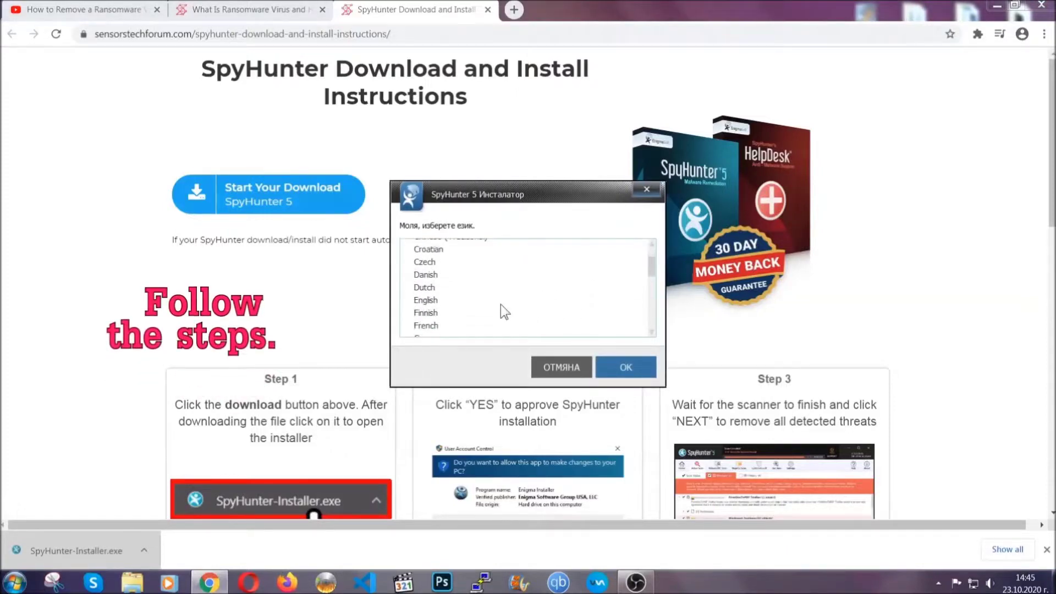
pyautogui.click(500, 300)
pyautogui.click(616, 367)
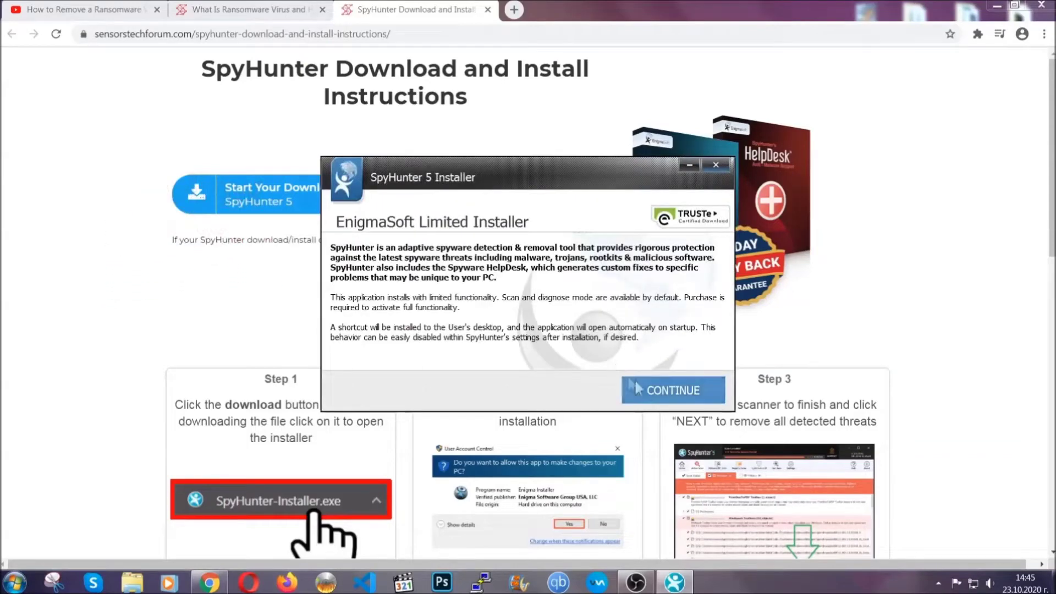
pyautogui.click(637, 387)
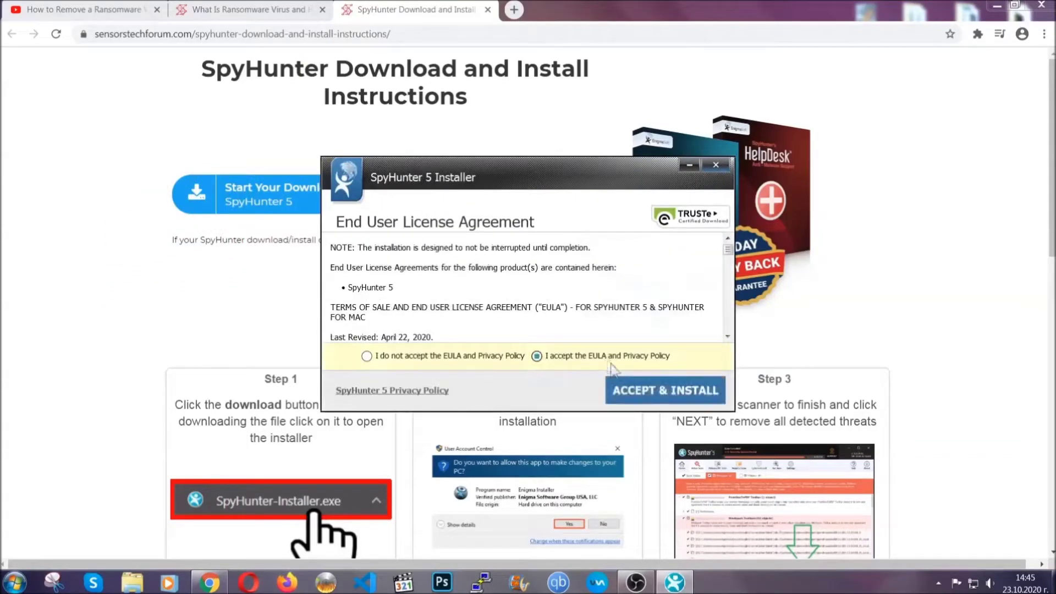
pyautogui.click(631, 390)
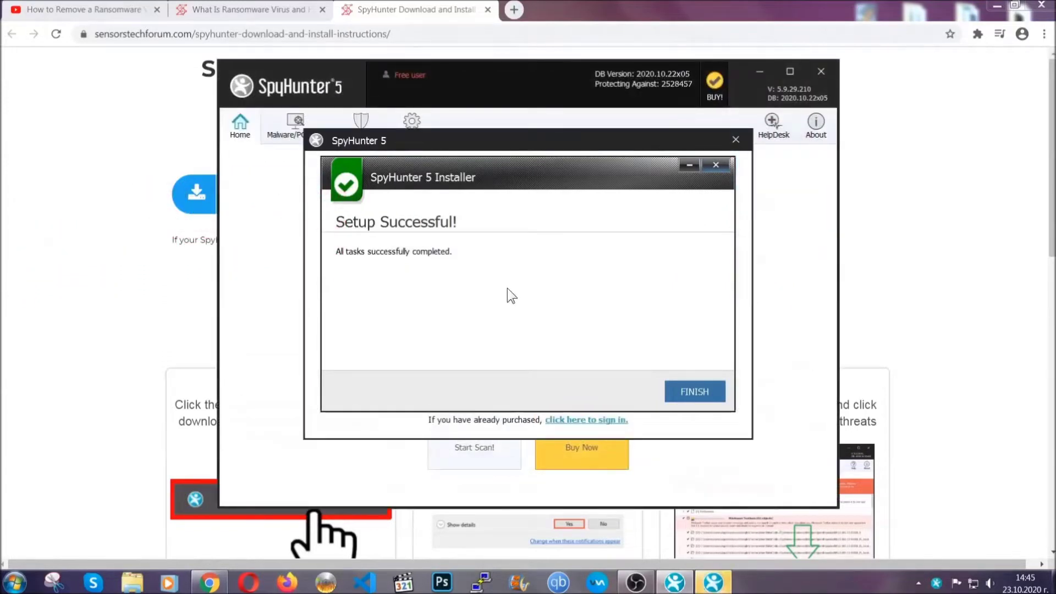
pyautogui.click(680, 392)
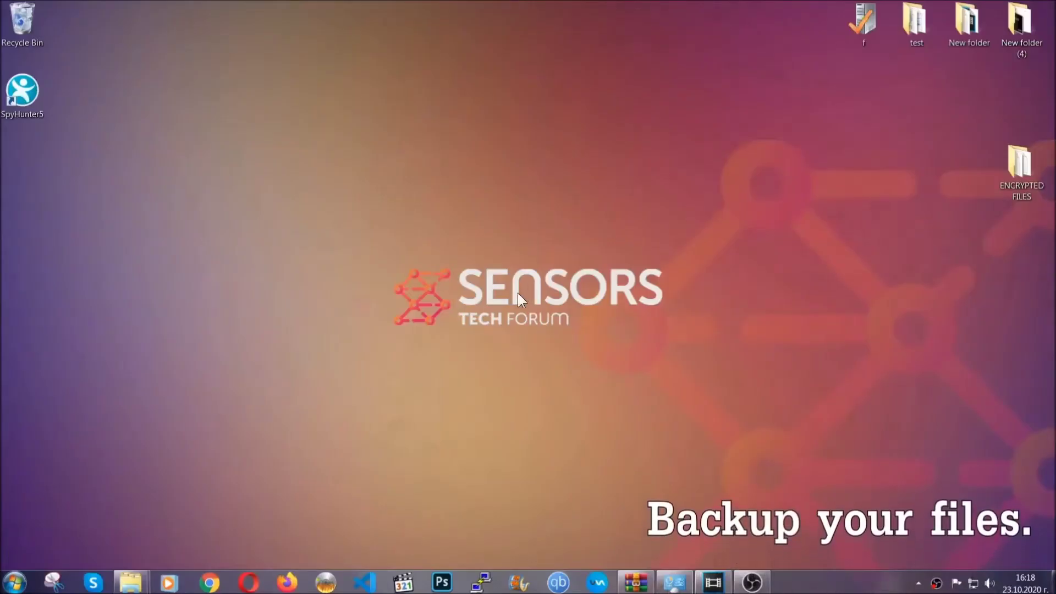
# - Copy all six .efji files from the ENCRYPTED FILES folder
pyautogui.doubleClick(1014, 169)
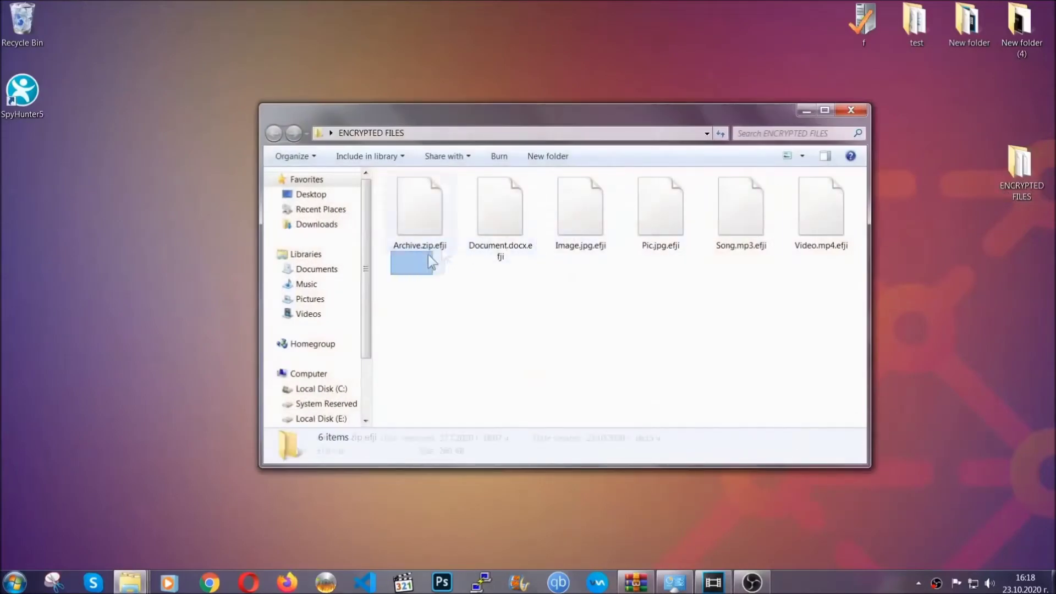
pyautogui.moveTo(428, 255); pyautogui.dragTo(826, 196)
pyautogui.rightClick(826, 195)
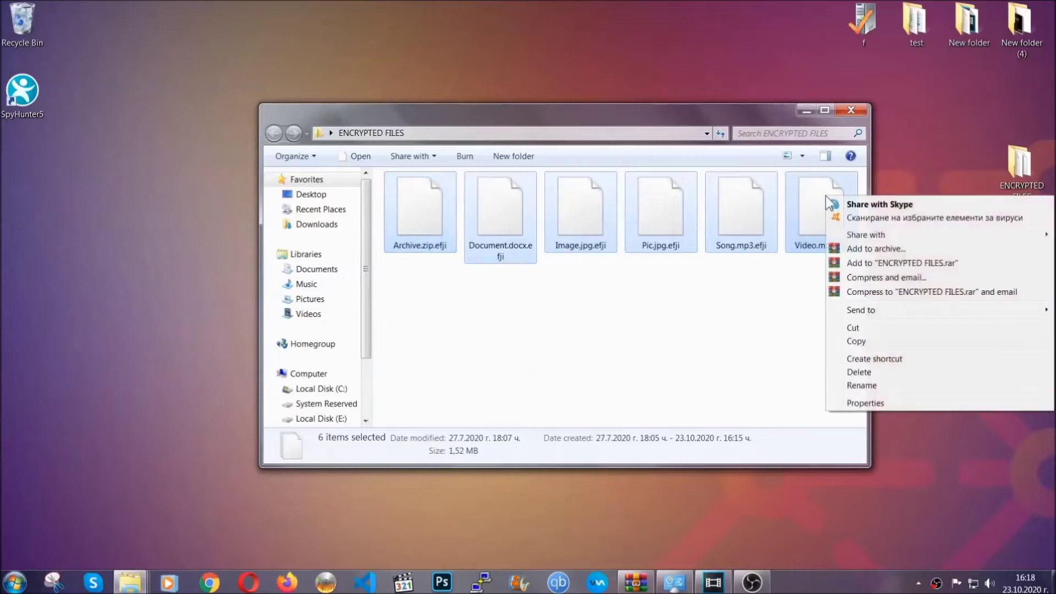
pyautogui.click(856, 342)
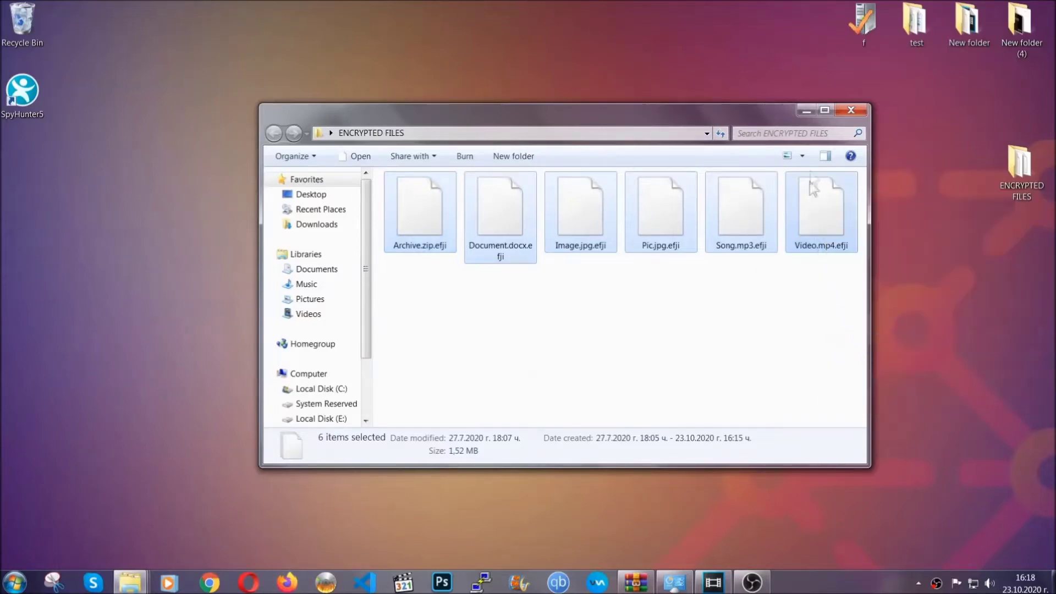
pyautogui.click(809, 111)
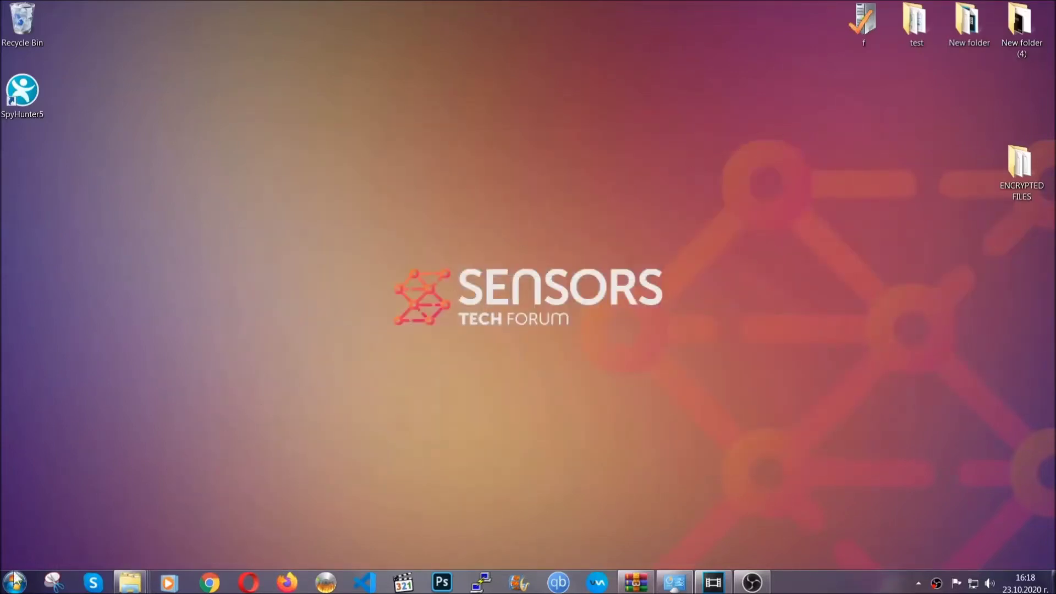
# - Paste the copied files onto FLASH DRIVE (H:) and close the drive window
pyautogui.click(15, 581)
pyautogui.click(200, 412)
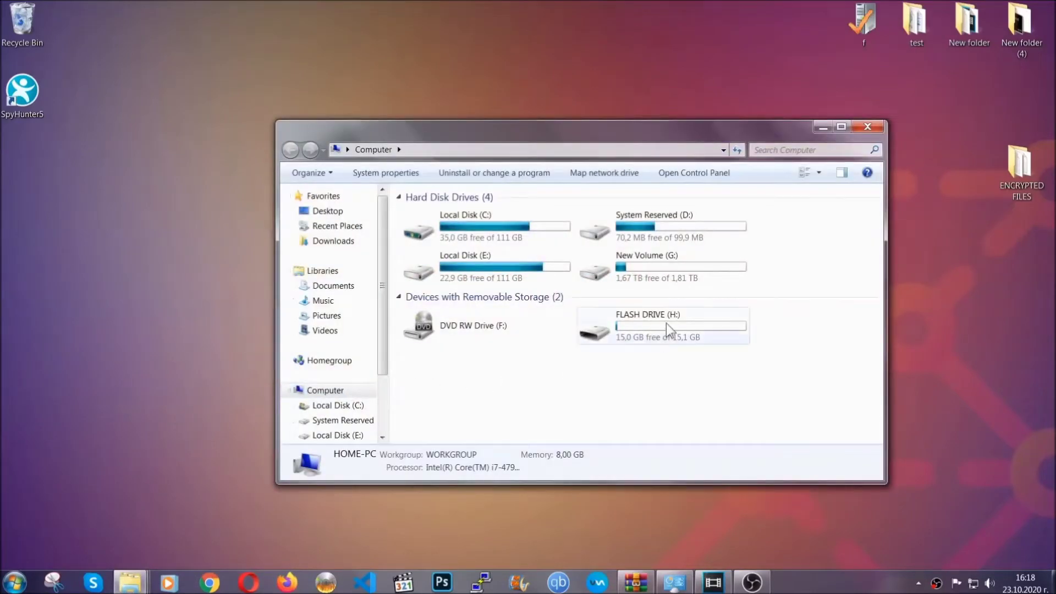
pyautogui.doubleClick(666, 323)
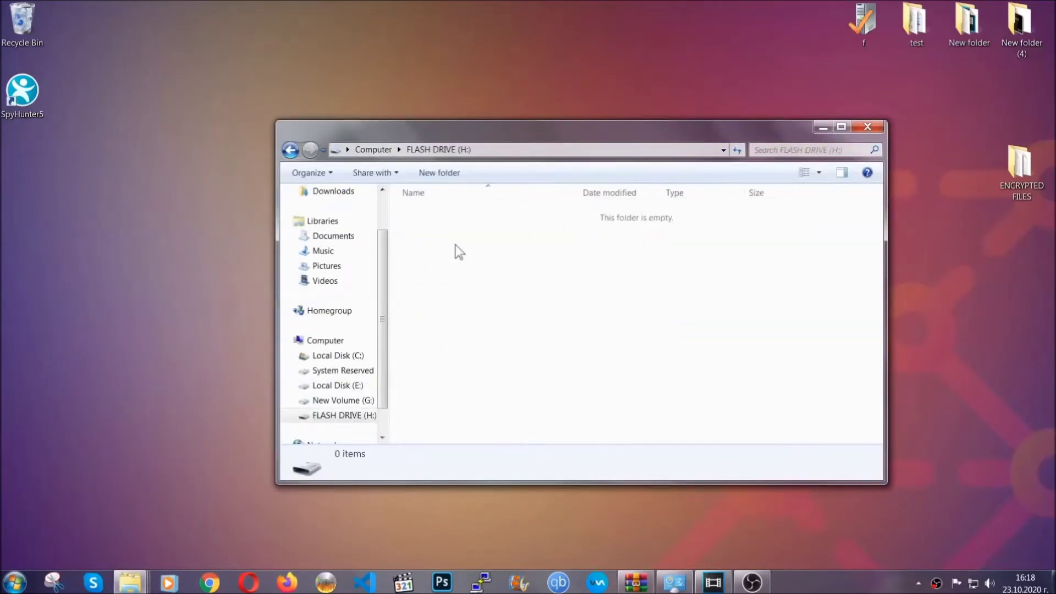
pyautogui.rightClick(455, 245)
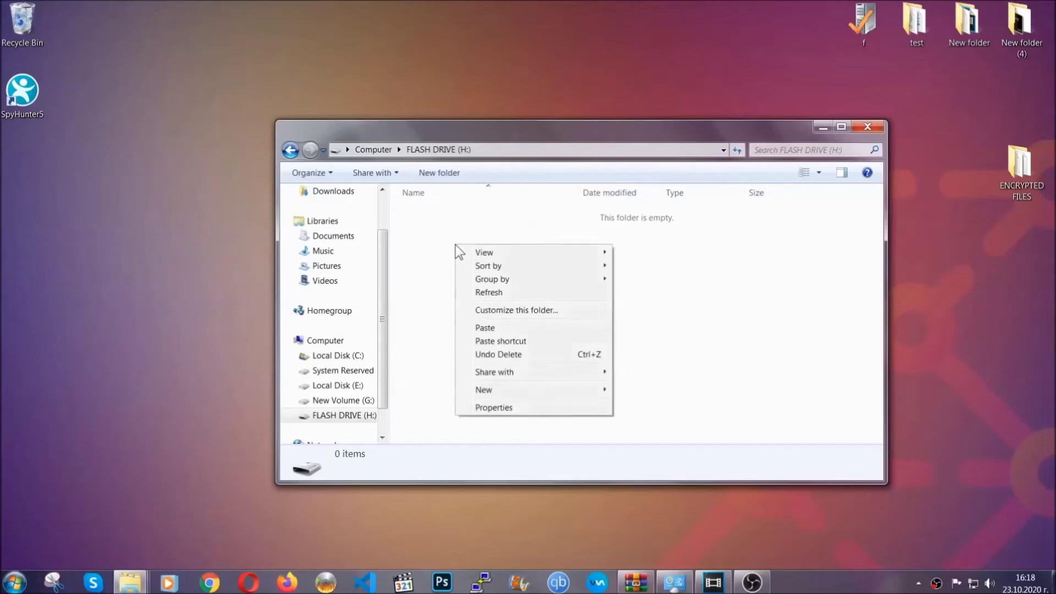
pyautogui.click(480, 328)
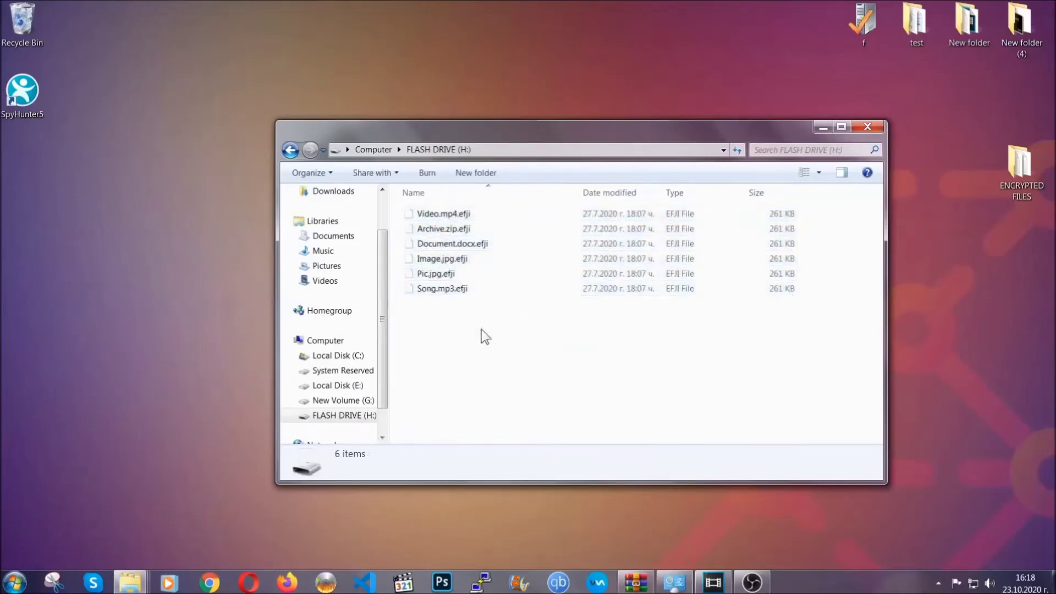
pyautogui.click(868, 128)
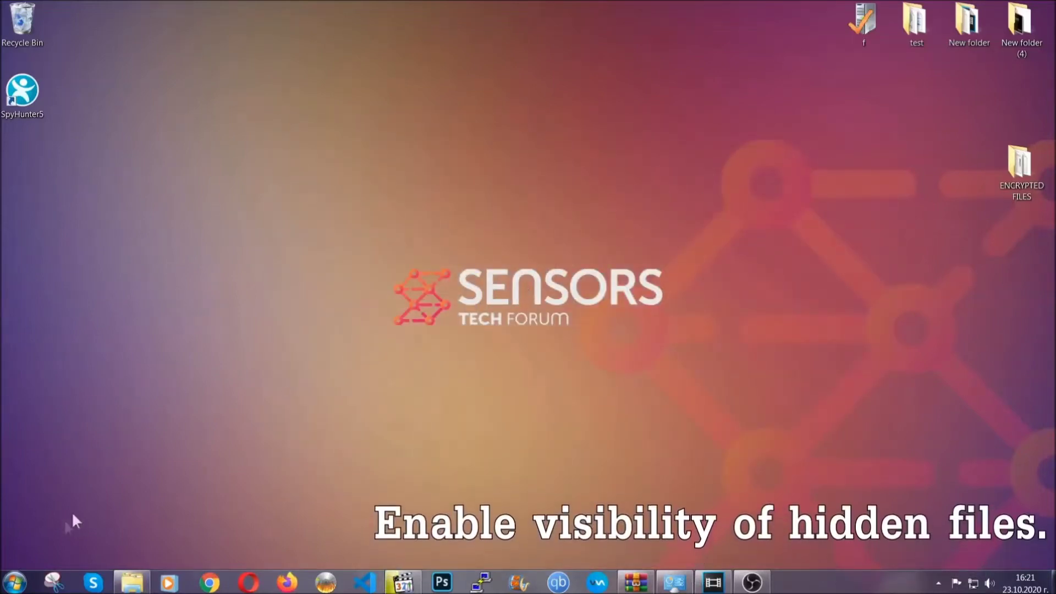
# - Search for 'show hidden files and folders' and apply 'Show hidden files, folders, and drives'
pyautogui.click(15, 581)
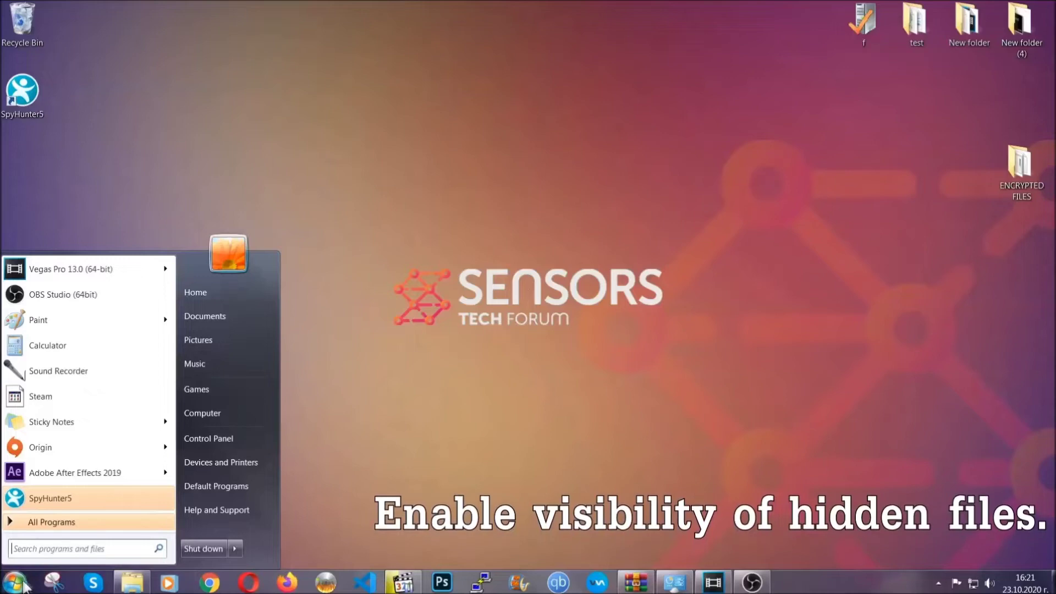
pyautogui.click(47, 544)
pyautogui.write('showh')
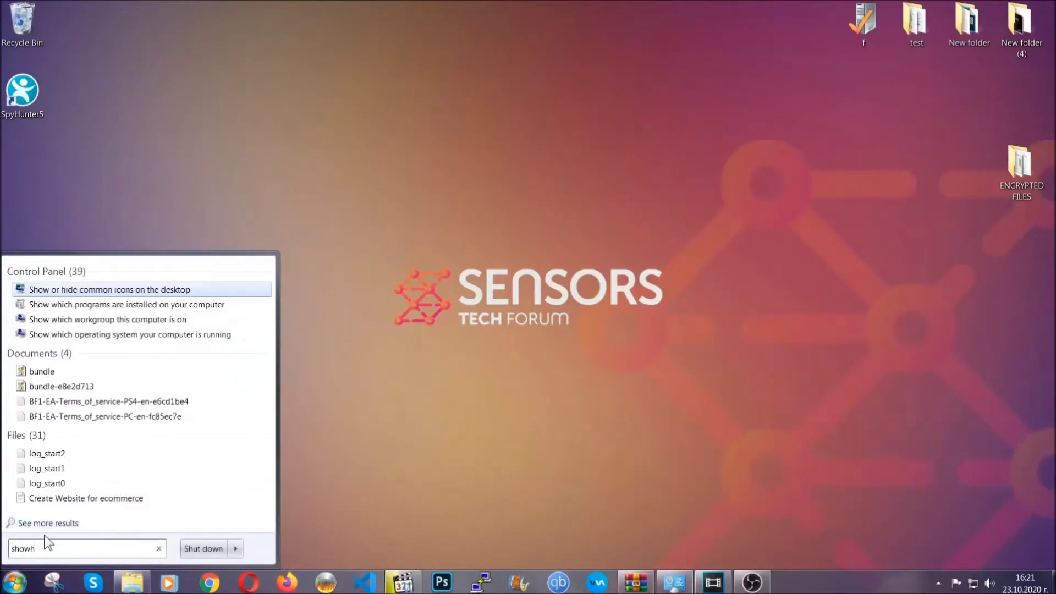
pyautogui.press('BackSpace')
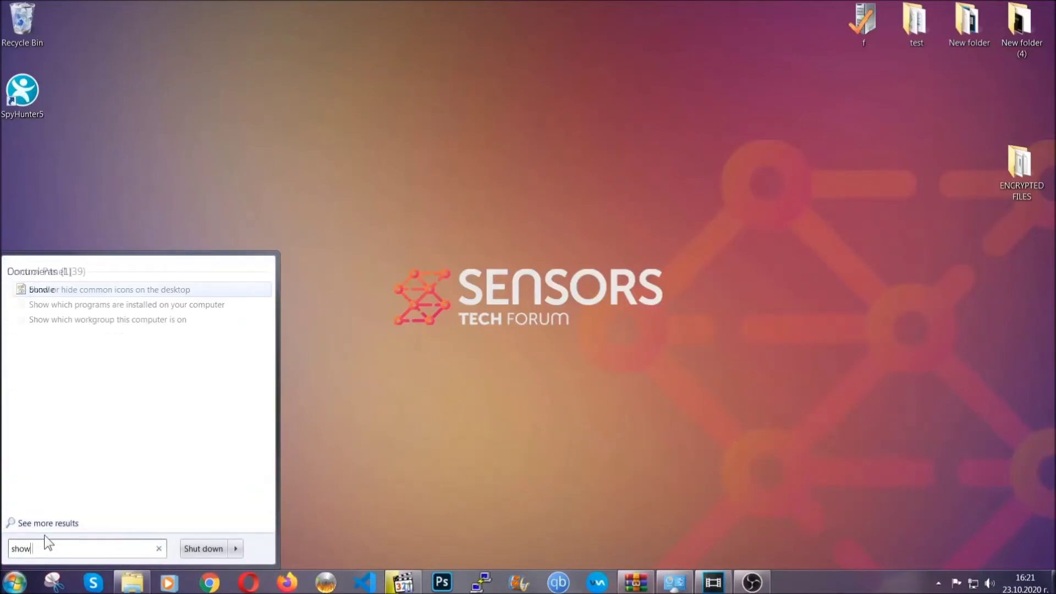
pyautogui.write('hidden files and folders')
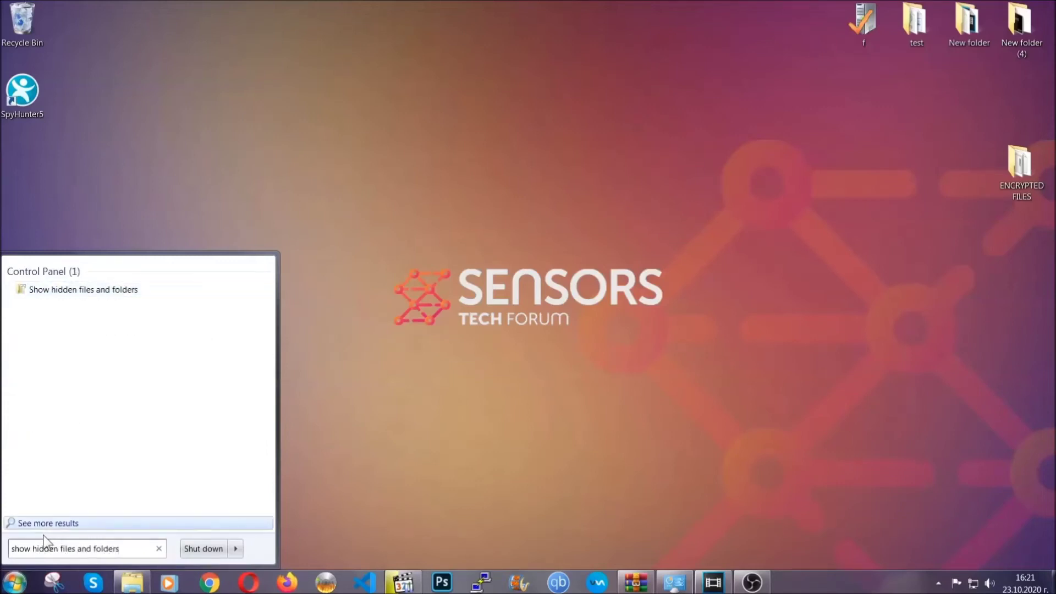
pyautogui.click(125, 290)
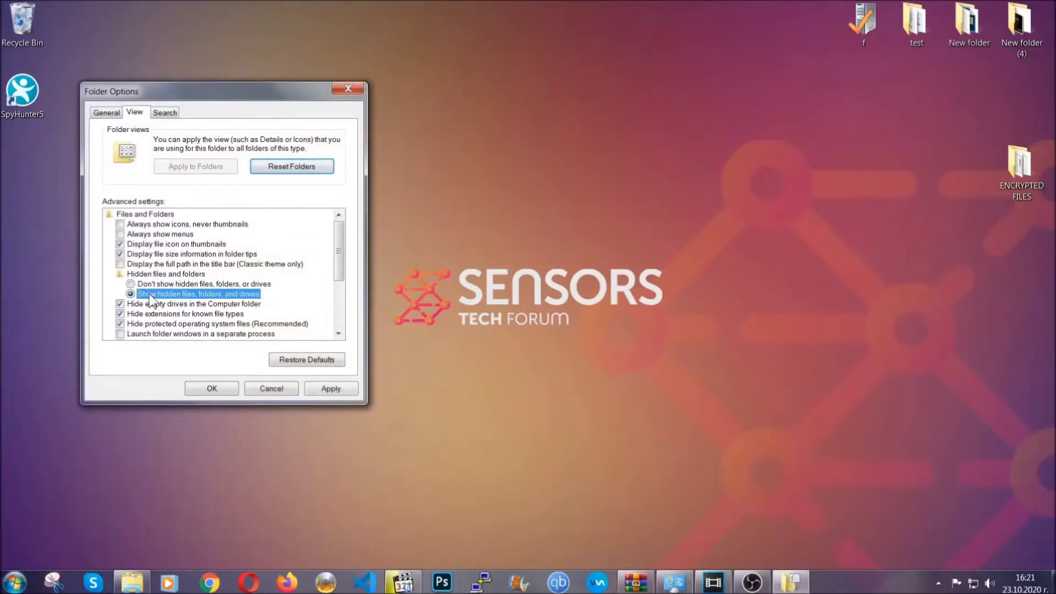
pyautogui.click(329, 389)
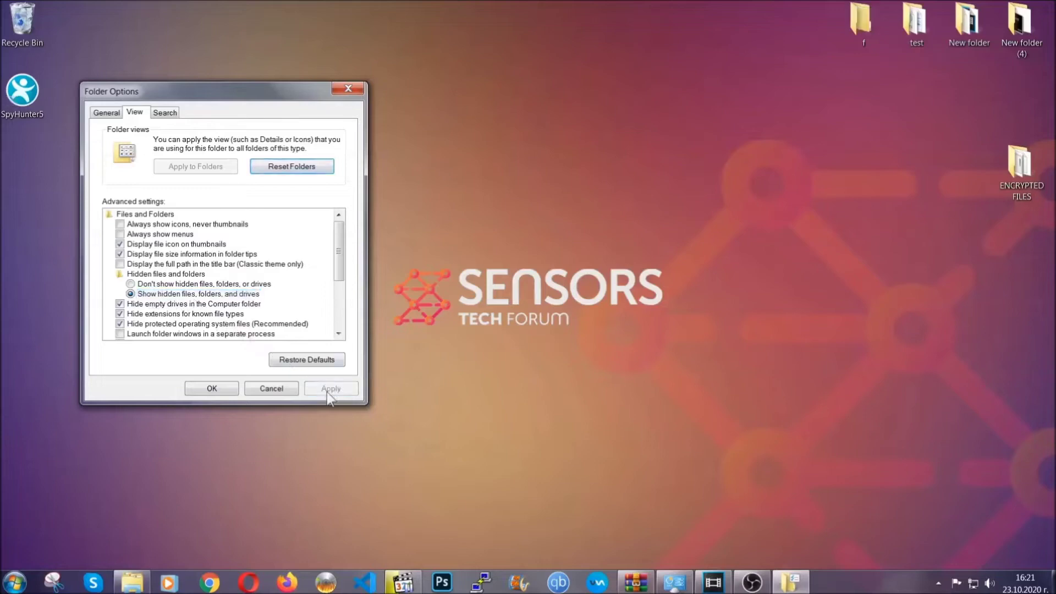
pyautogui.click(209, 389)
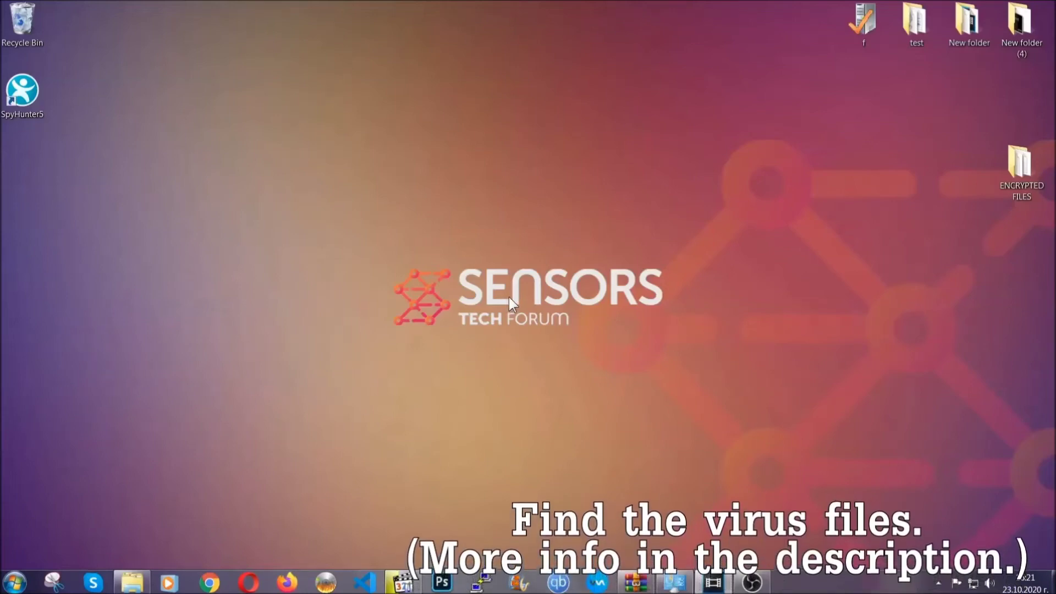
# - Search Computer for 'fileextension:exe Example Virus Name' and select the single result
pyautogui.click(15, 582)
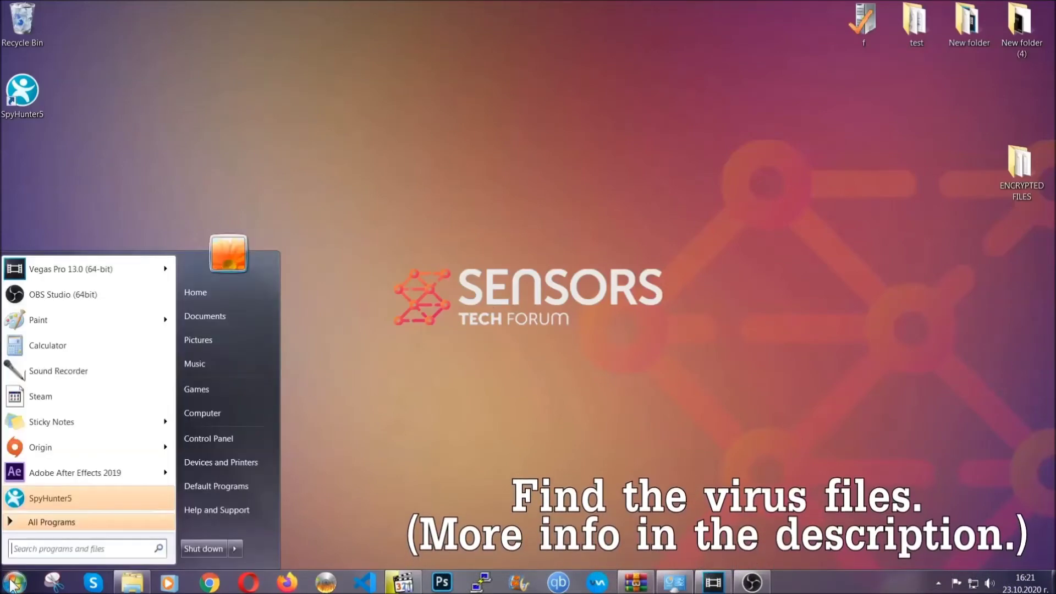
pyautogui.click(216, 411)
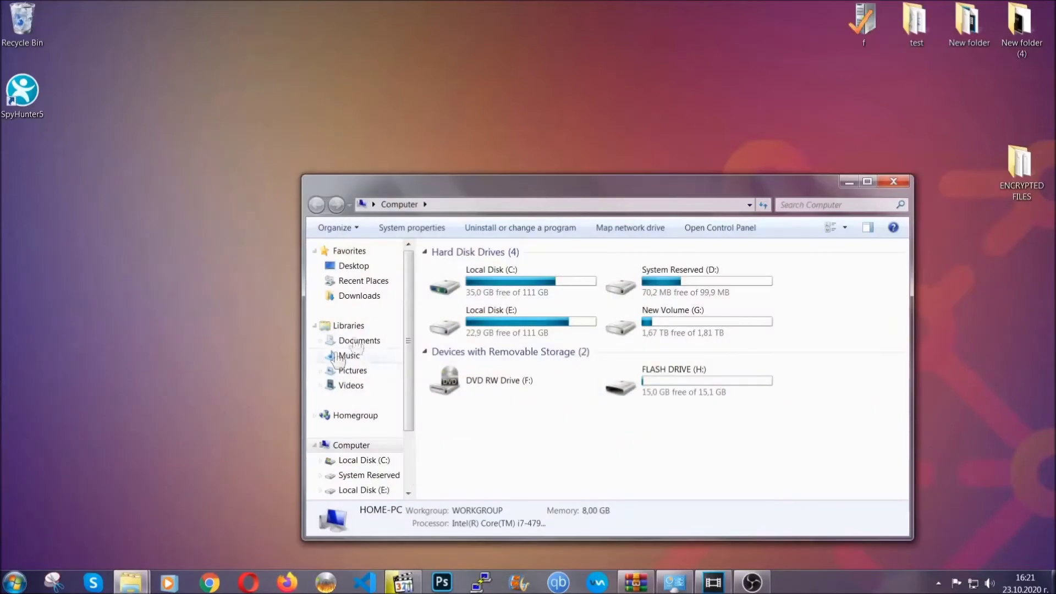
pyautogui.moveTo(574, 194); pyautogui.dragTo(504, 147)
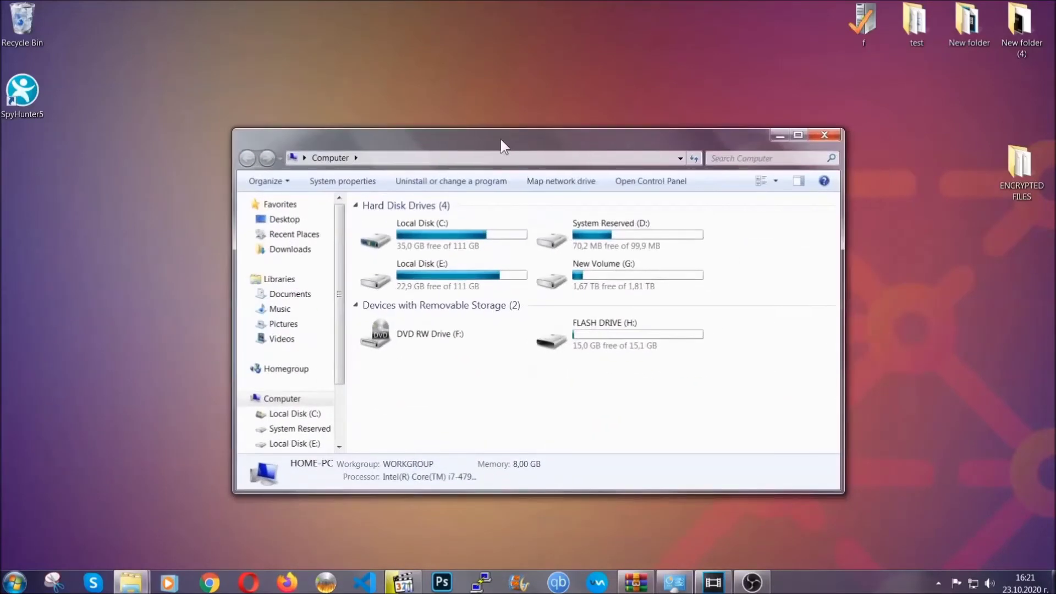
pyautogui.click(718, 159)
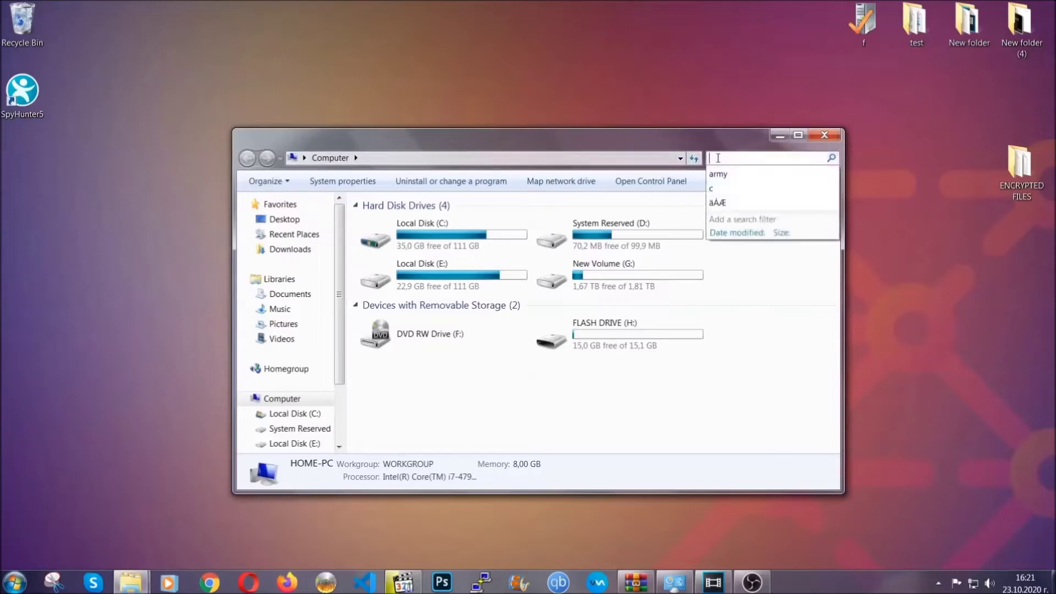
pyautogui.write('file')
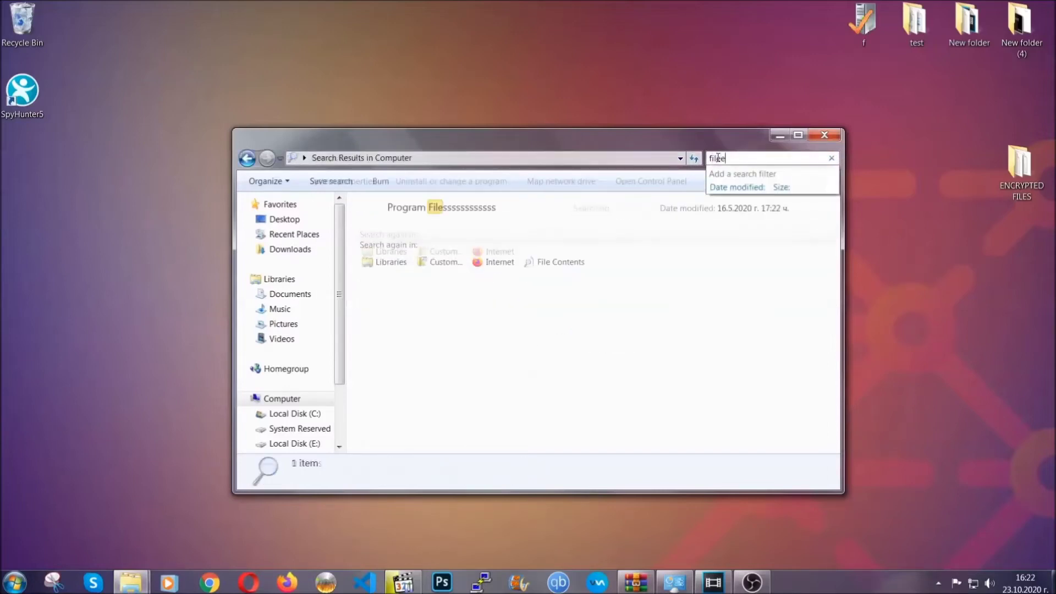
pyautogui.write('extension:exe ')
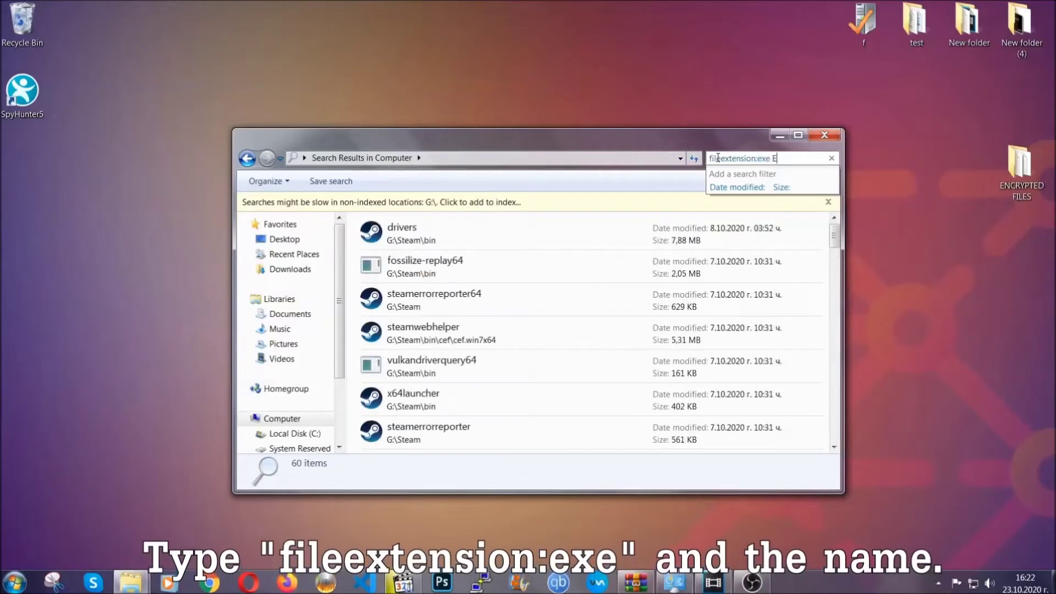
pyautogui.write('Example Virus Name')
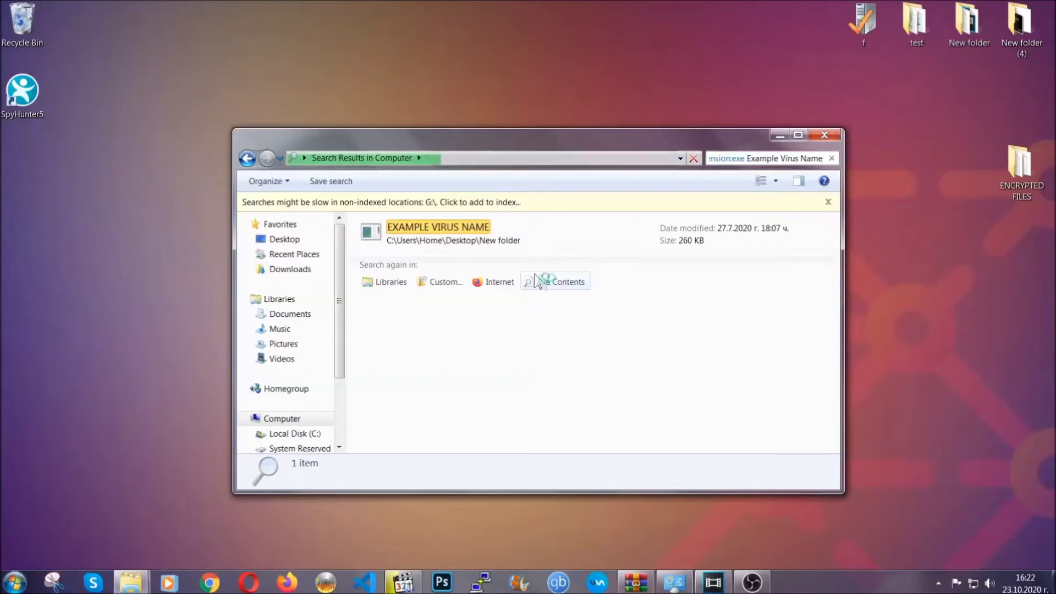
pyautogui.click(462, 225)
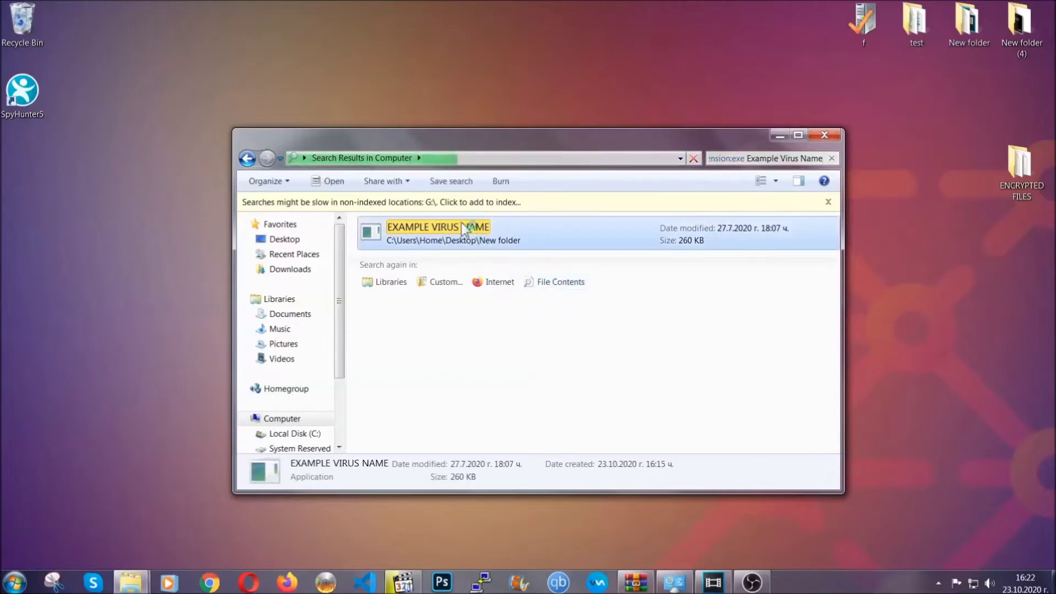
# - Delete the EXAMPLE VIRUS NAME result, confirm with Yes, and close the Explorer window
pyautogui.rightClick(465, 231)
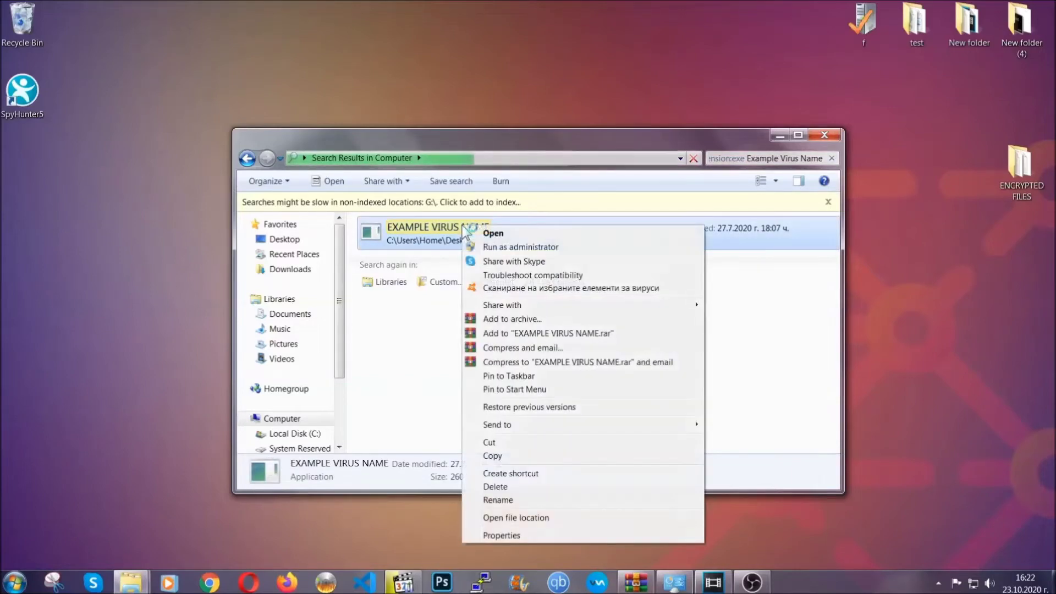
pyautogui.click(510, 487)
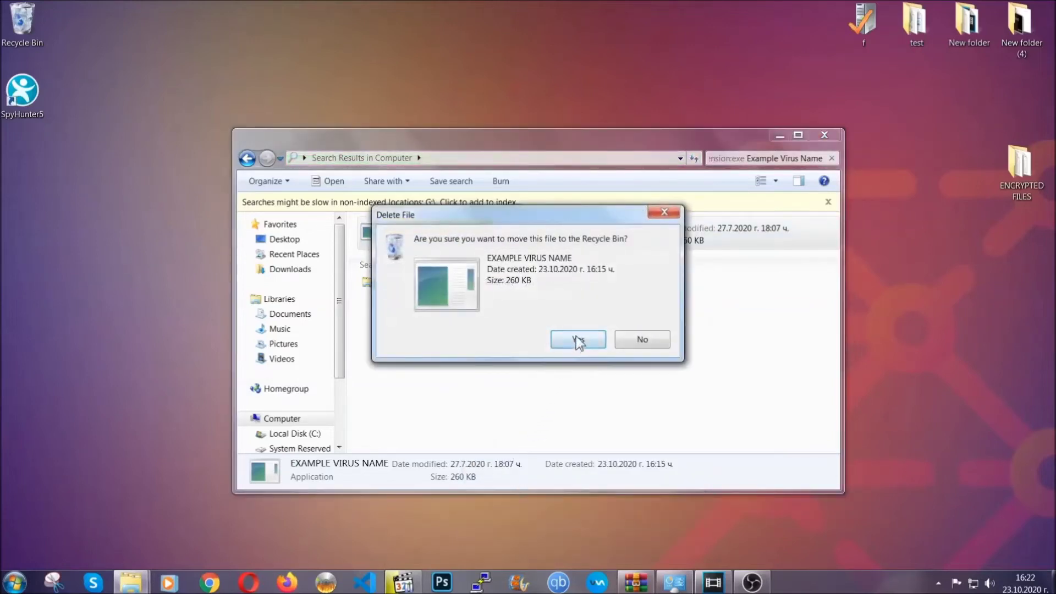
pyautogui.click(579, 340)
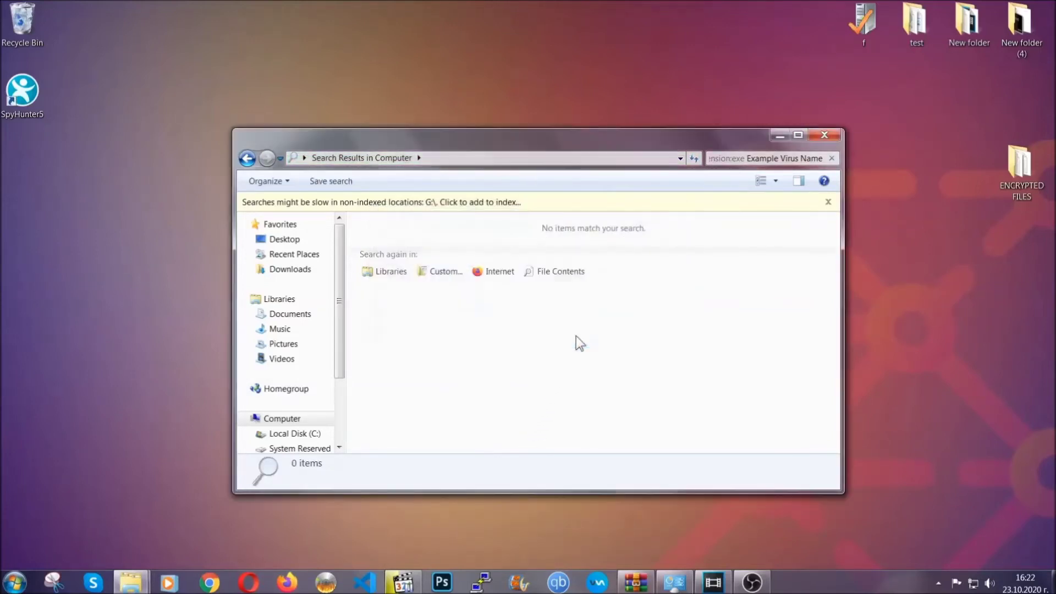
pyautogui.click(825, 134)
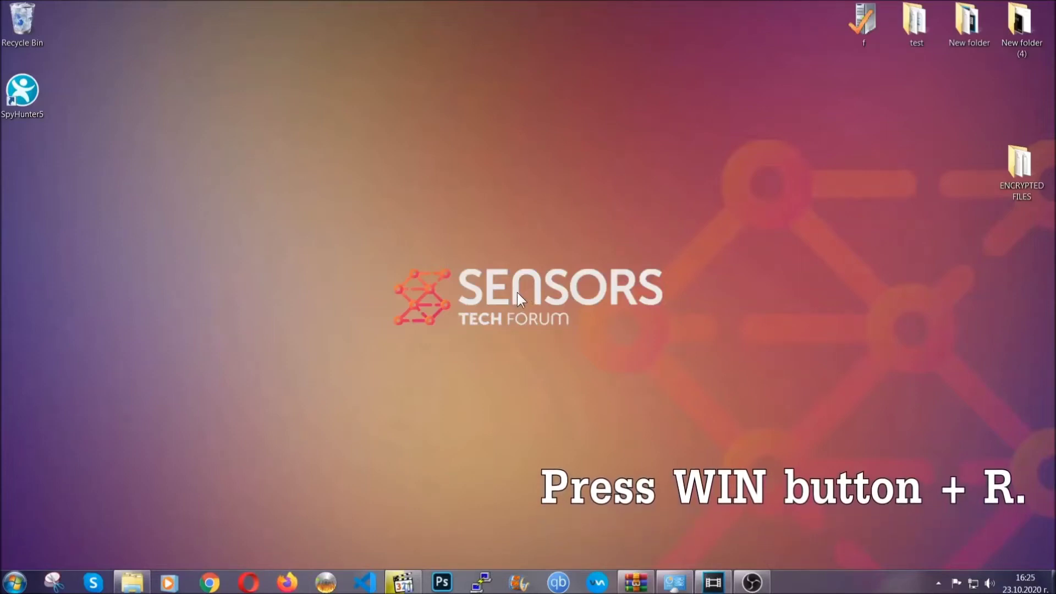
# - Run REGEDIT from the Win+R dialog, replacing the previous cmd entry
pyautogui.press('super+r')
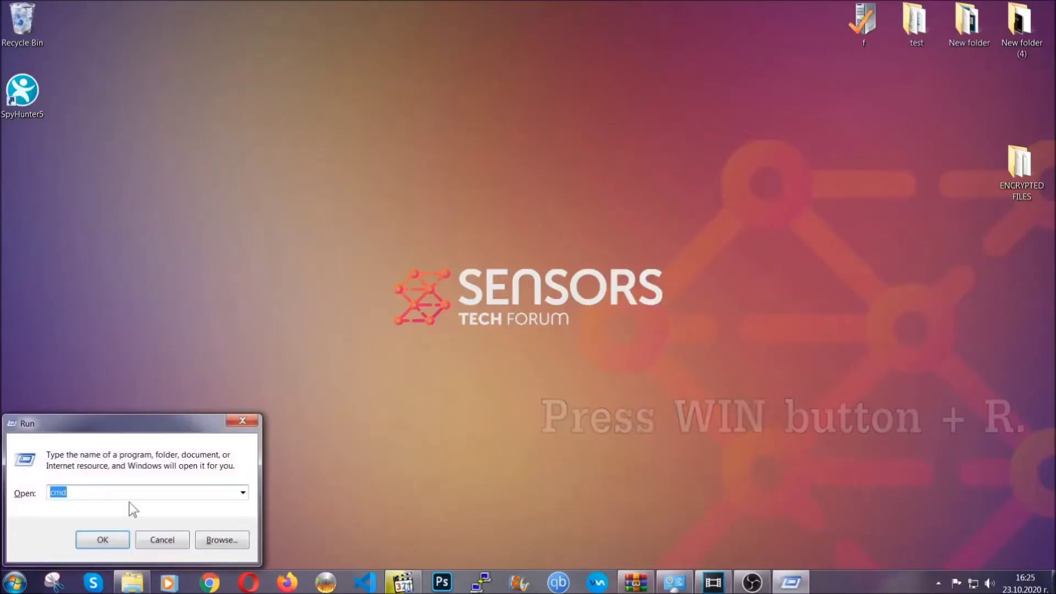
pyautogui.click(100, 500)
pyautogui.doubleClick(100, 500)
pyautogui.write('REGEDIT')
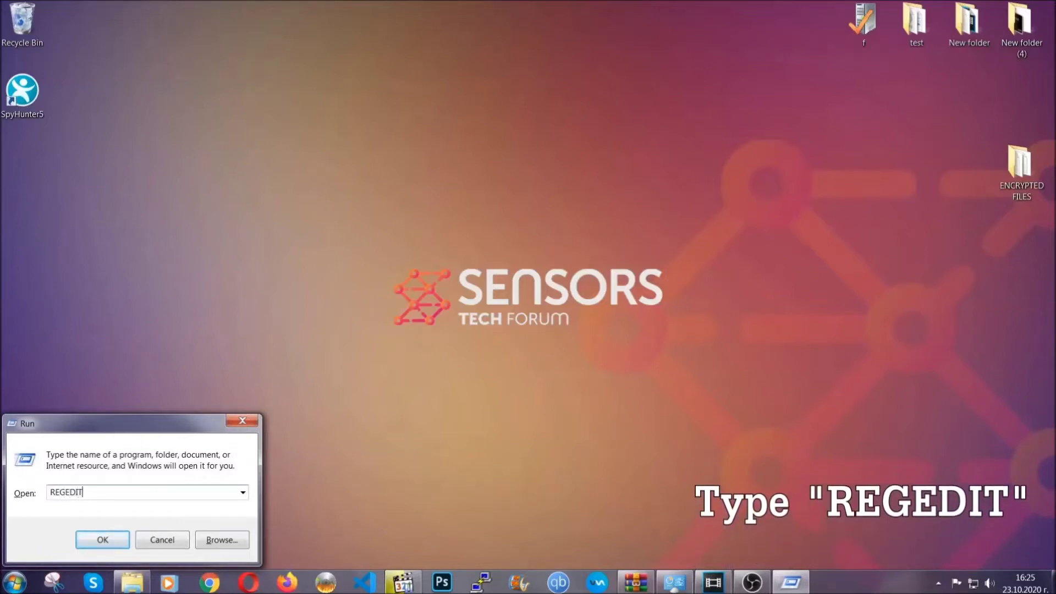
pyautogui.click(90, 536)
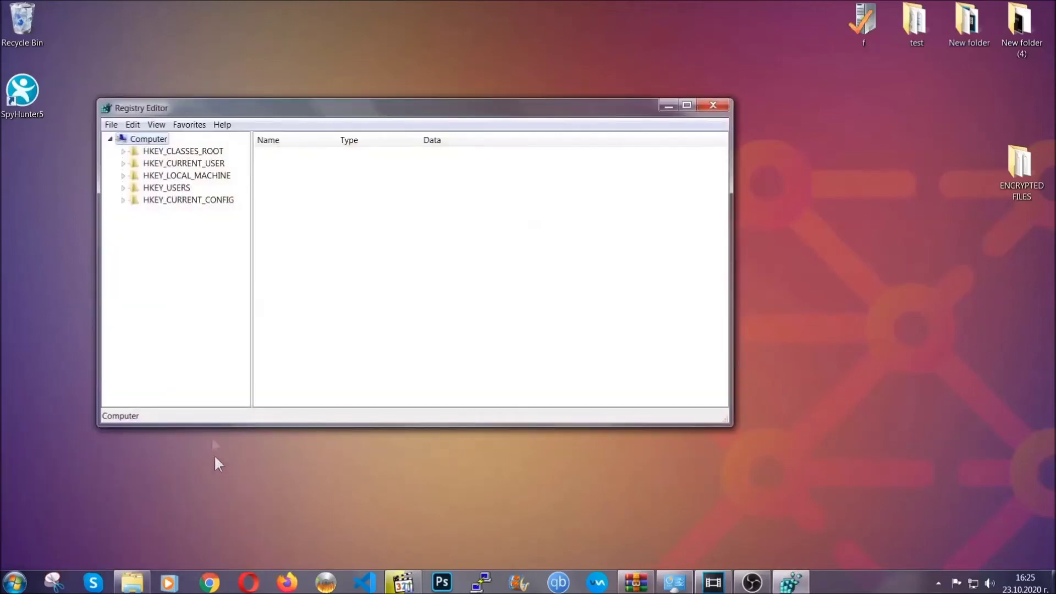
# - Export the whole registry to the Desktop as BACKUP.reg
pyautogui.click(111, 124)
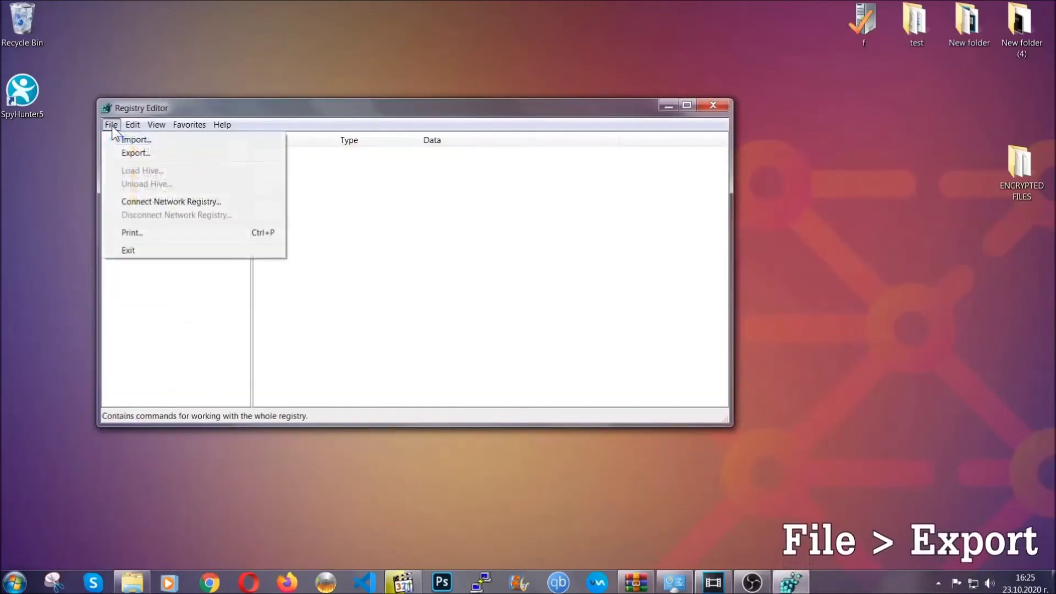
pyautogui.click(137, 152)
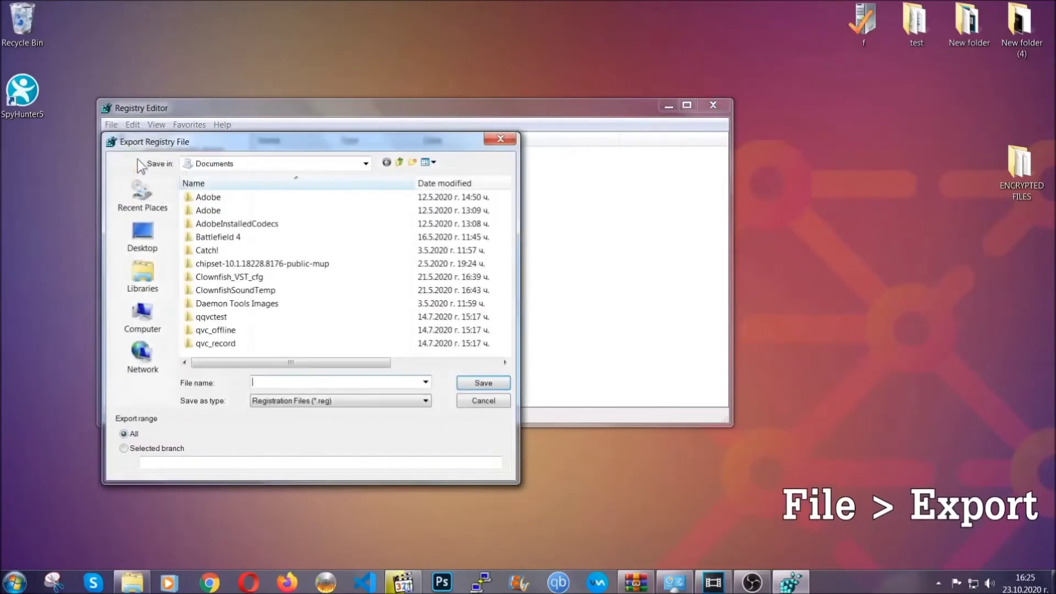
pyautogui.click(138, 234)
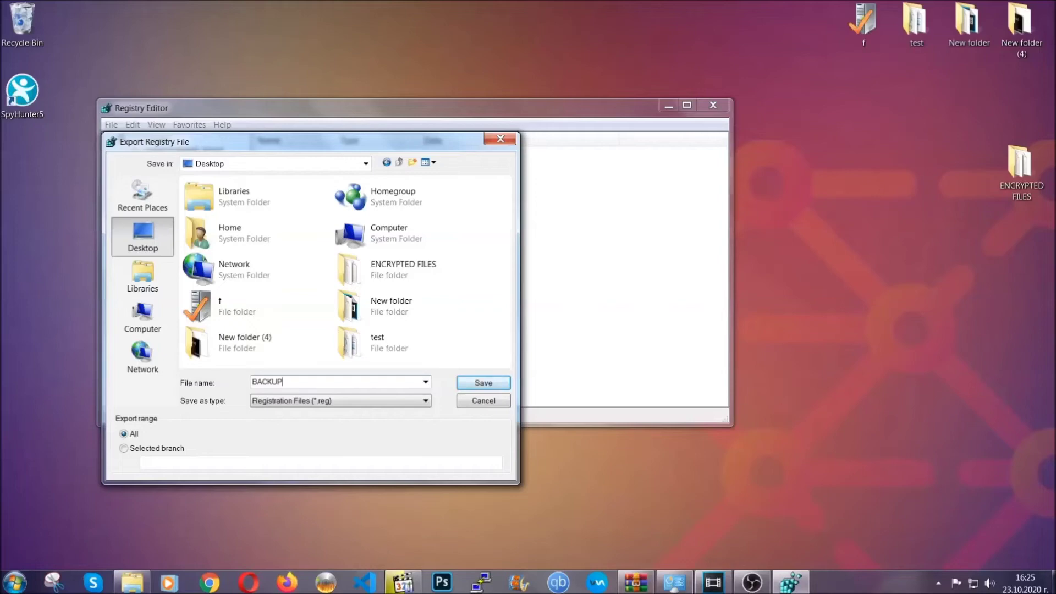
pyautogui.click(476, 385)
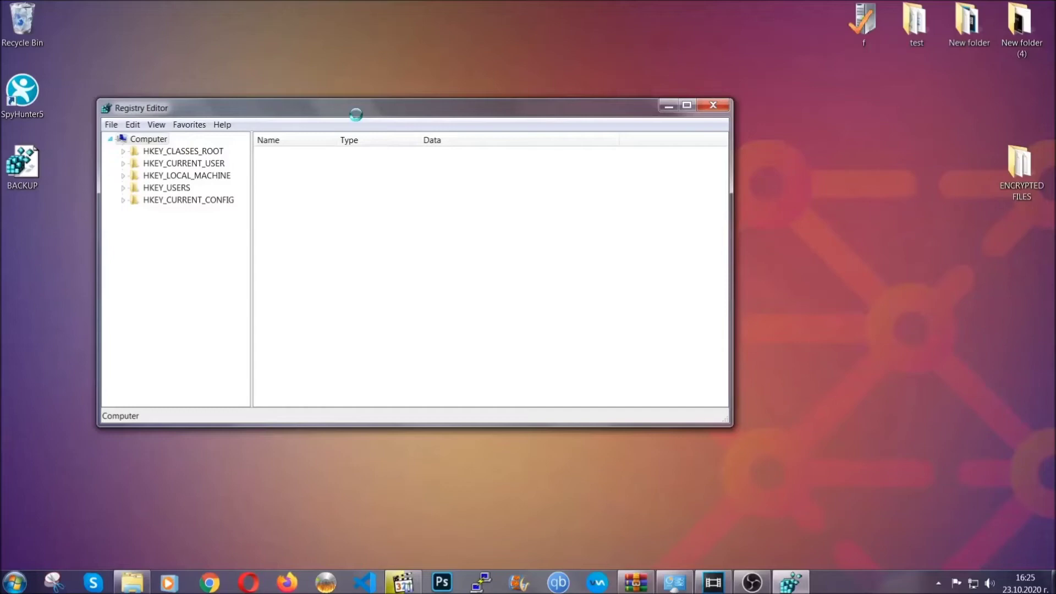
pyautogui.moveTo(355, 114); pyautogui.dragTo(460, 148)
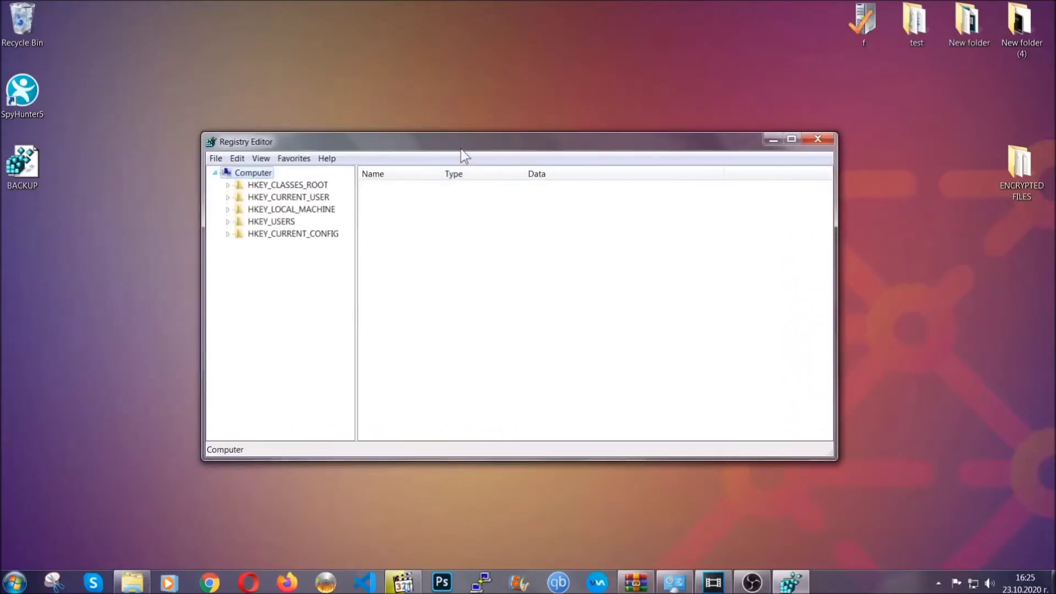
pyautogui.click(215, 158)
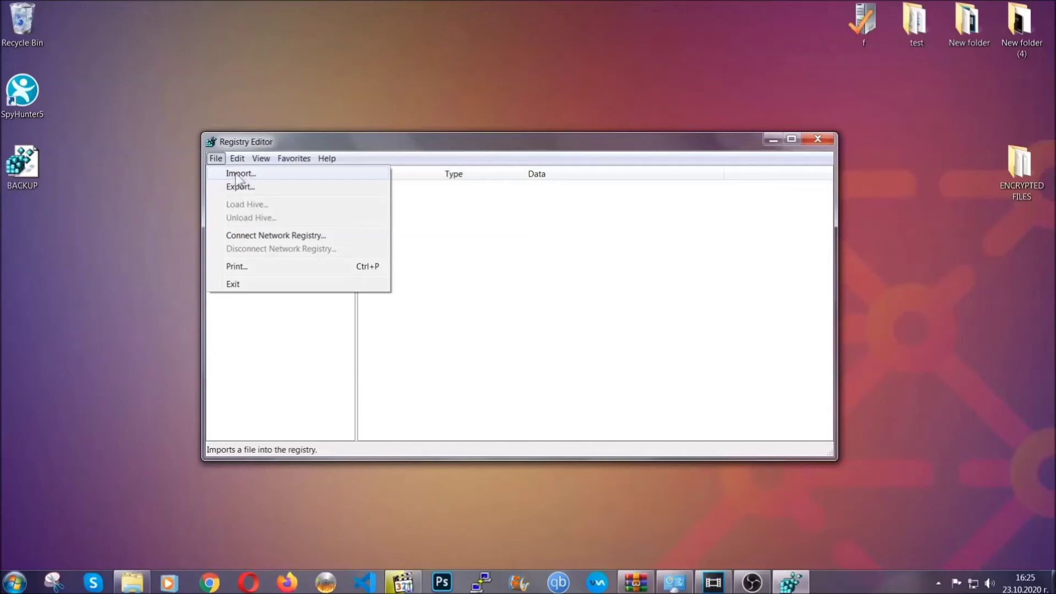
pyautogui.click(217, 160)
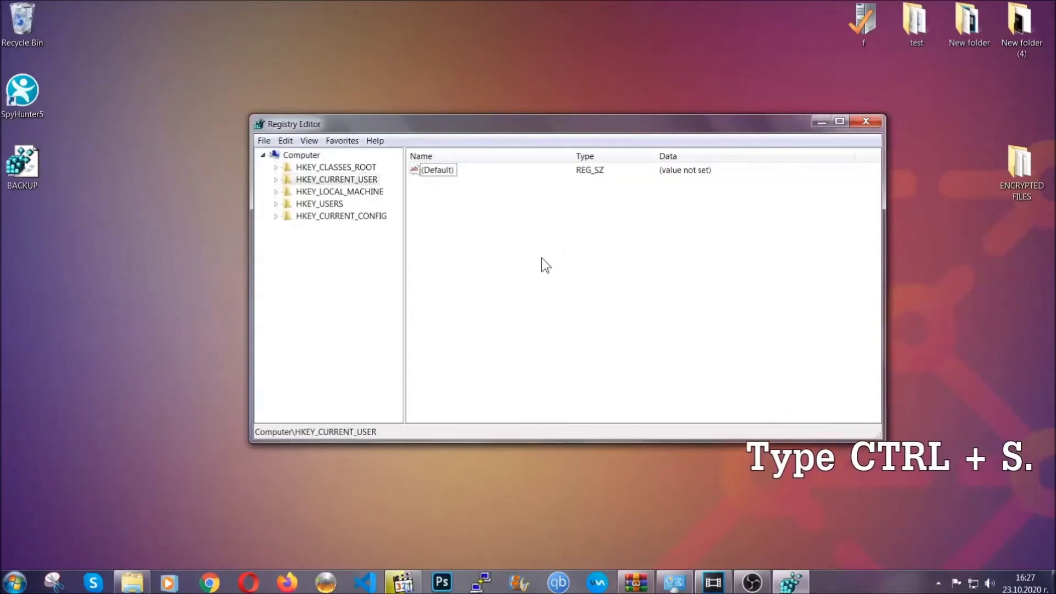
# - Find the RunOnce key, then select the adjacent CurrentVersion\Run key
pyautogui.hotkey('ctrl', 'f')
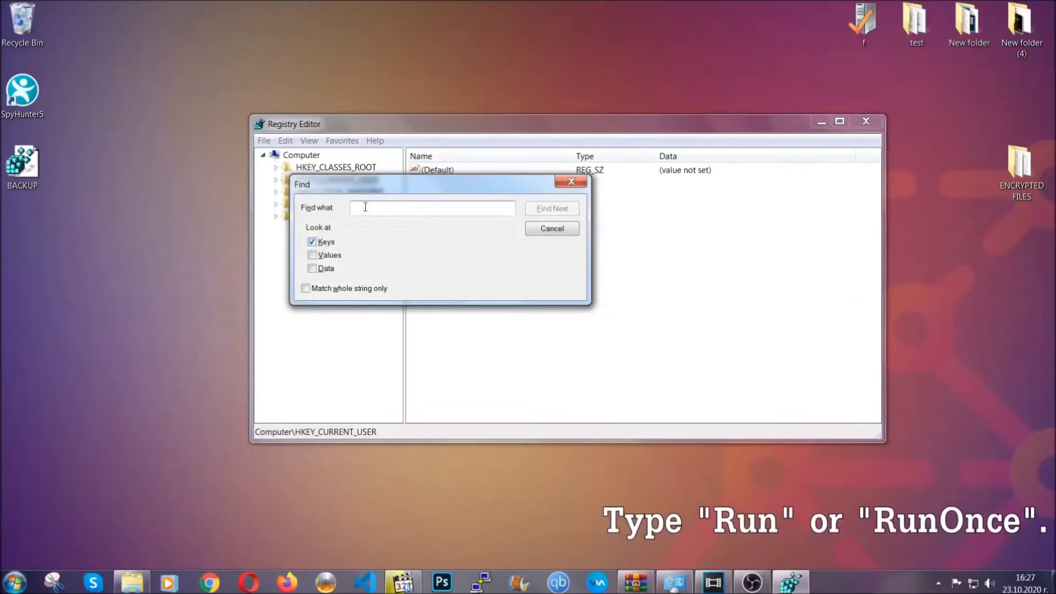
pyautogui.write('RunOnce')
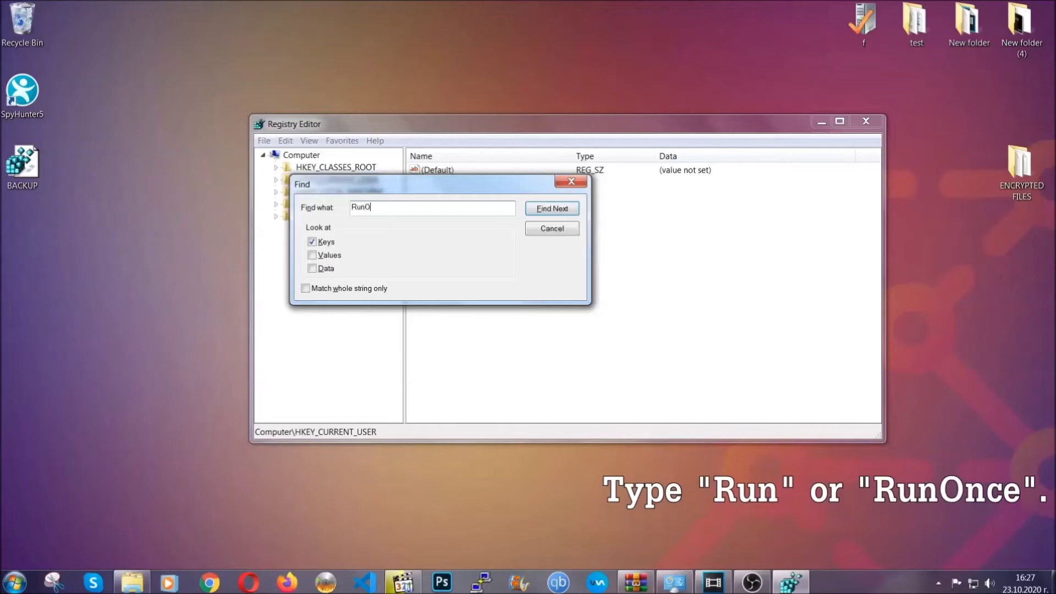
pyautogui.click(565, 212)
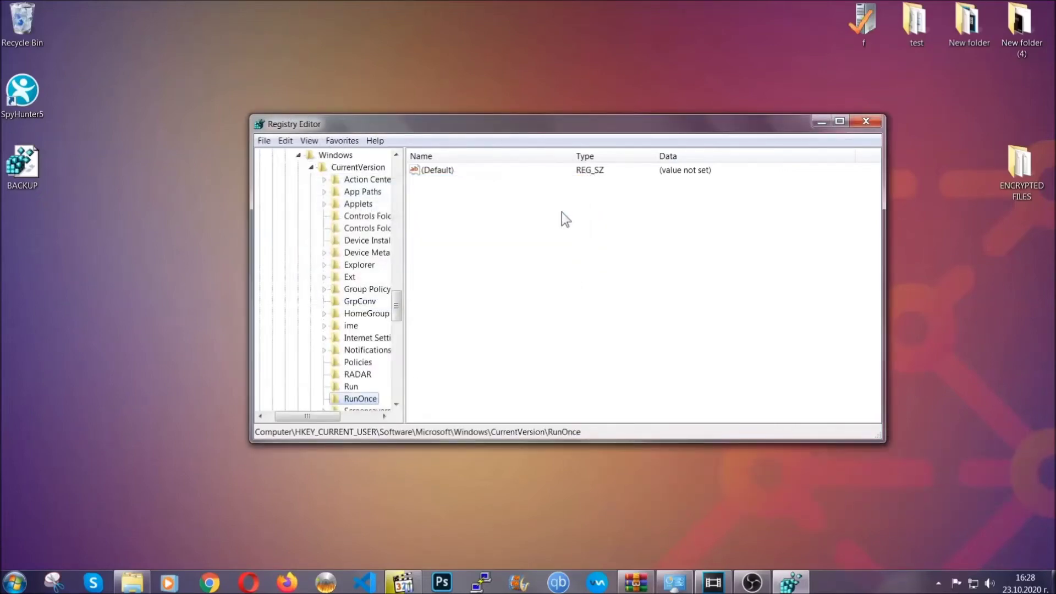
pyautogui.moveTo(400, 300); pyautogui.dragTo(398, 316)
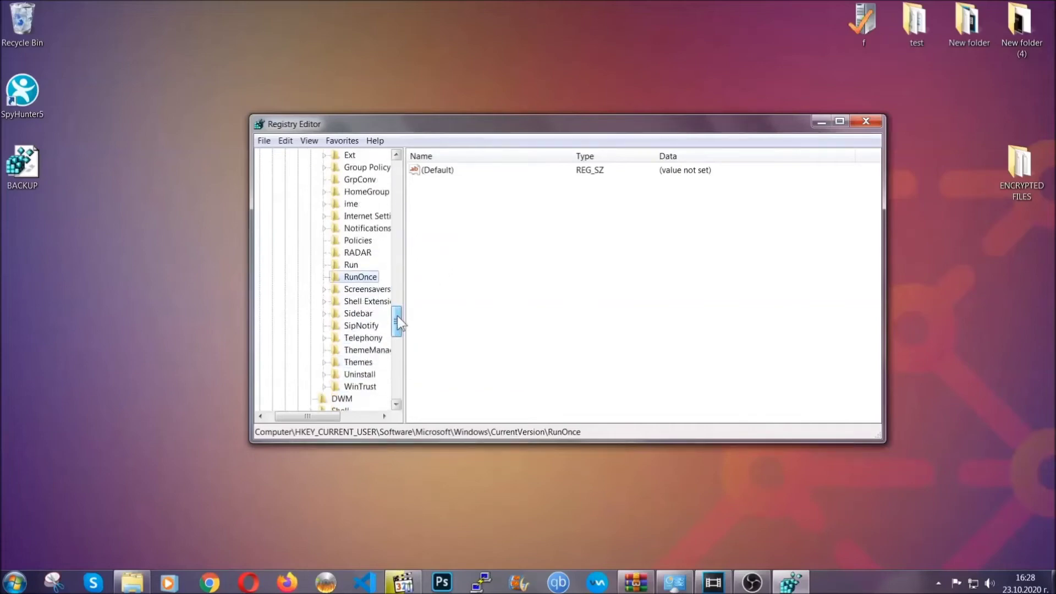
pyautogui.click(355, 265)
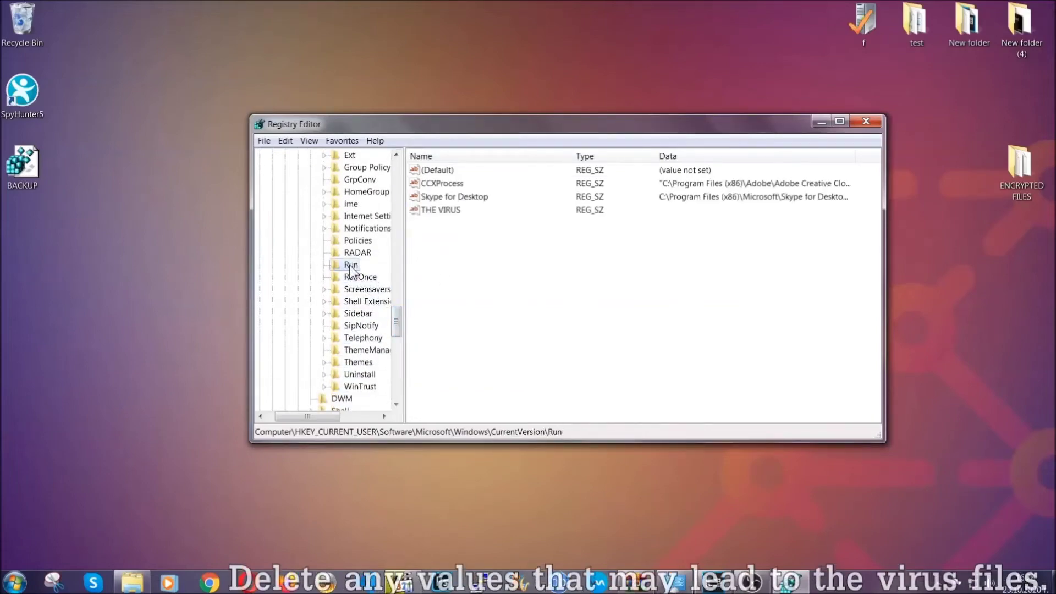
# - Delete THE VIRUS value from the Run key and confirm the deletion
pyautogui.click(435, 211)
pyautogui.rightClick(435, 211)
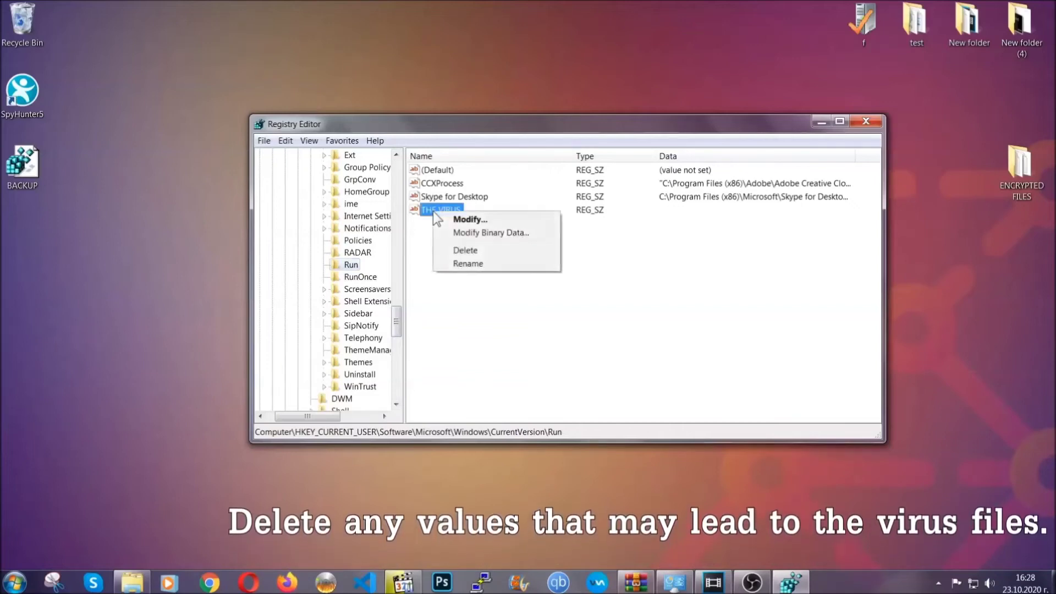
pyautogui.click(459, 251)
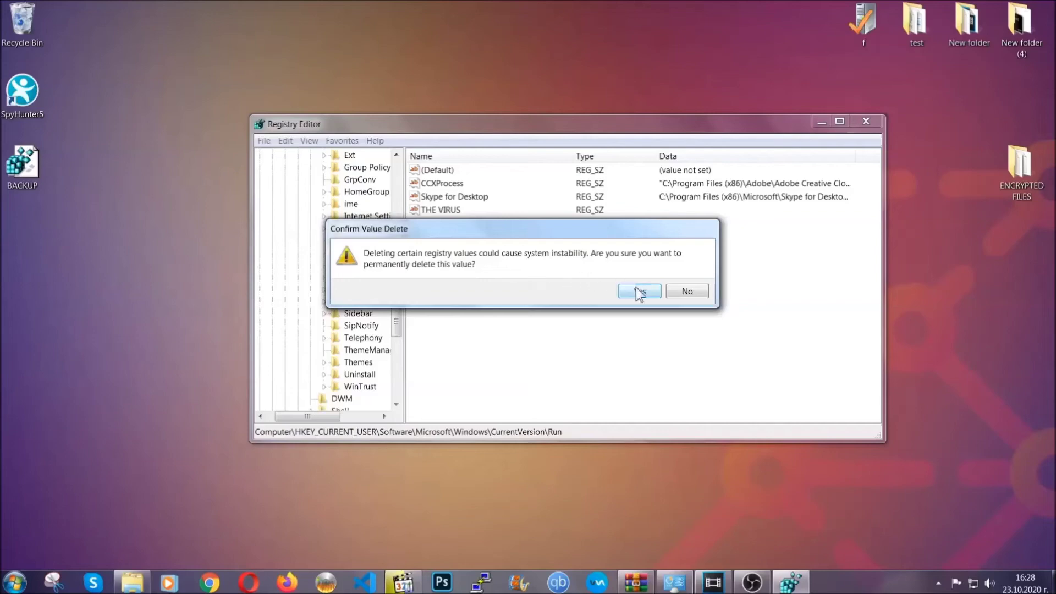
pyautogui.click(639, 292)
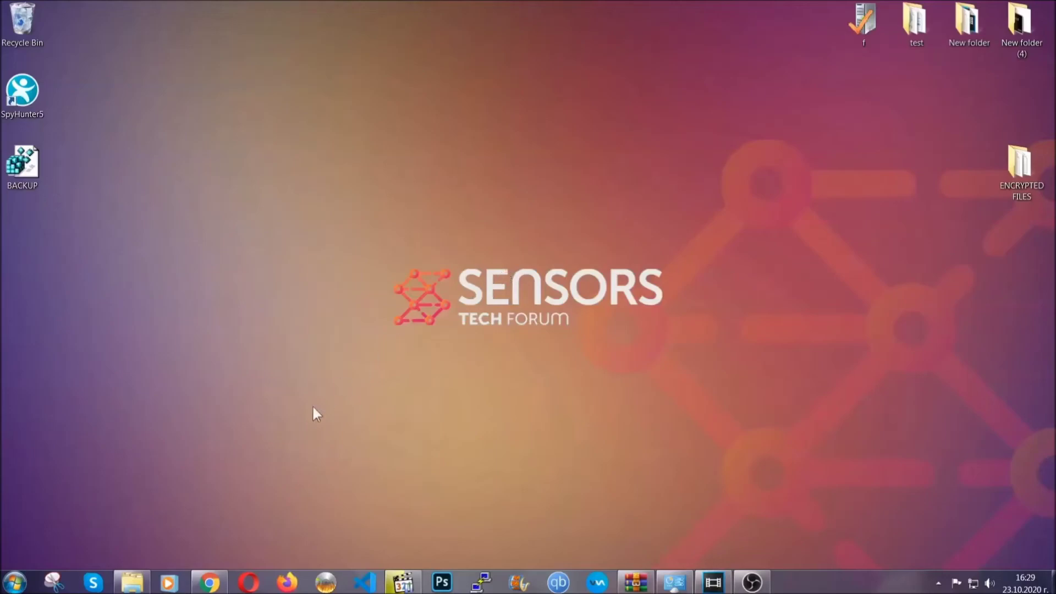
# - Bring up the ransomware file-recovery article in Chrome and highlight its full web address
pyautogui.click(209, 582)
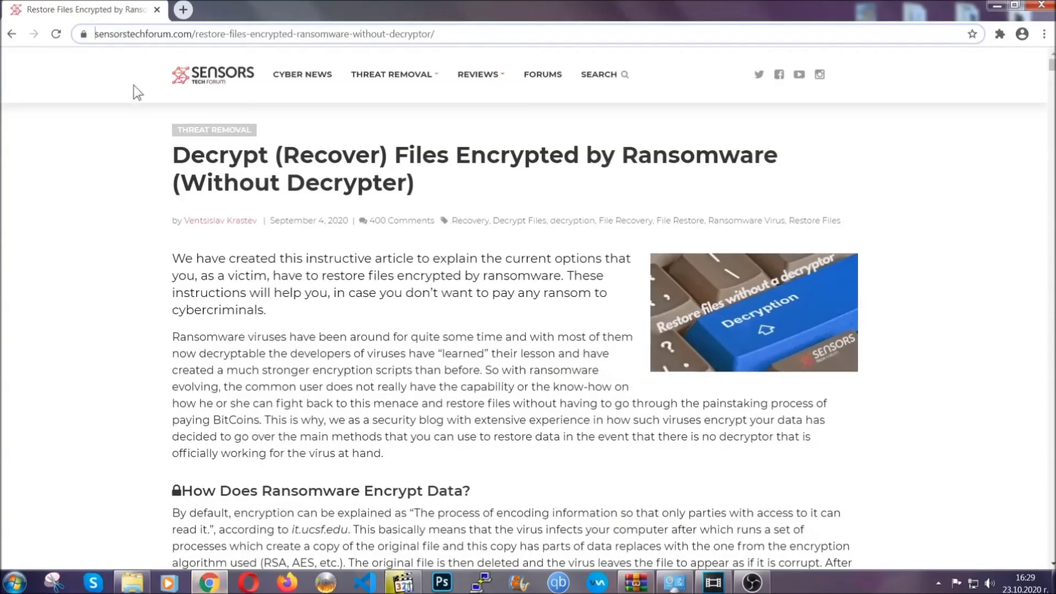
pyautogui.click(94, 34)
pyautogui.moveTo(94, 34); pyautogui.dragTo(476, 38)
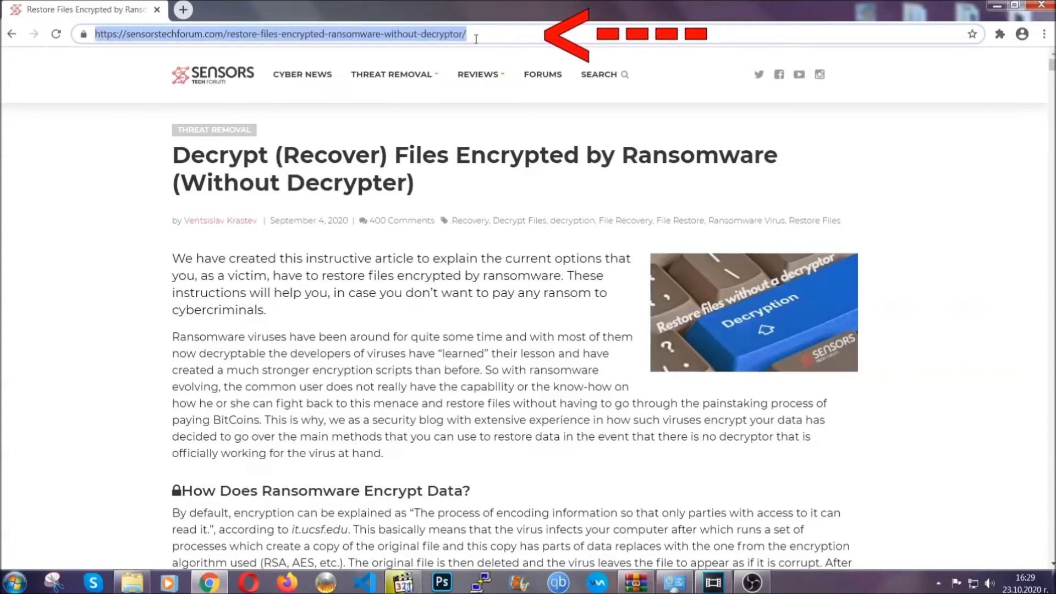
# - Expand Method 2, Restore Data via Windows Backup, showing difficulty Easy
pyautogui.moveTo(478, 107)
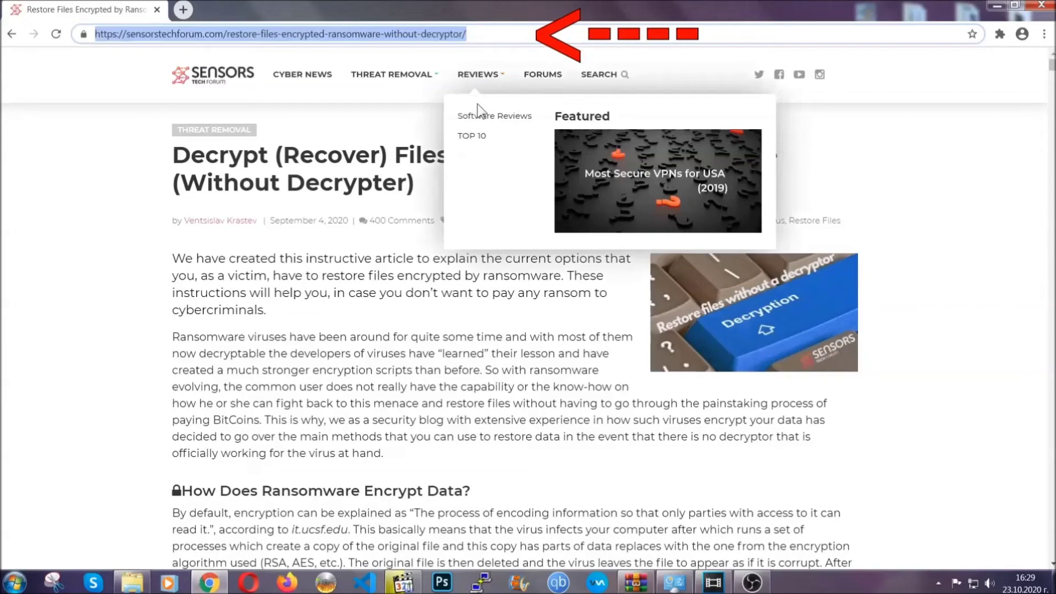
pyautogui.scroll(-5, 543, 300)
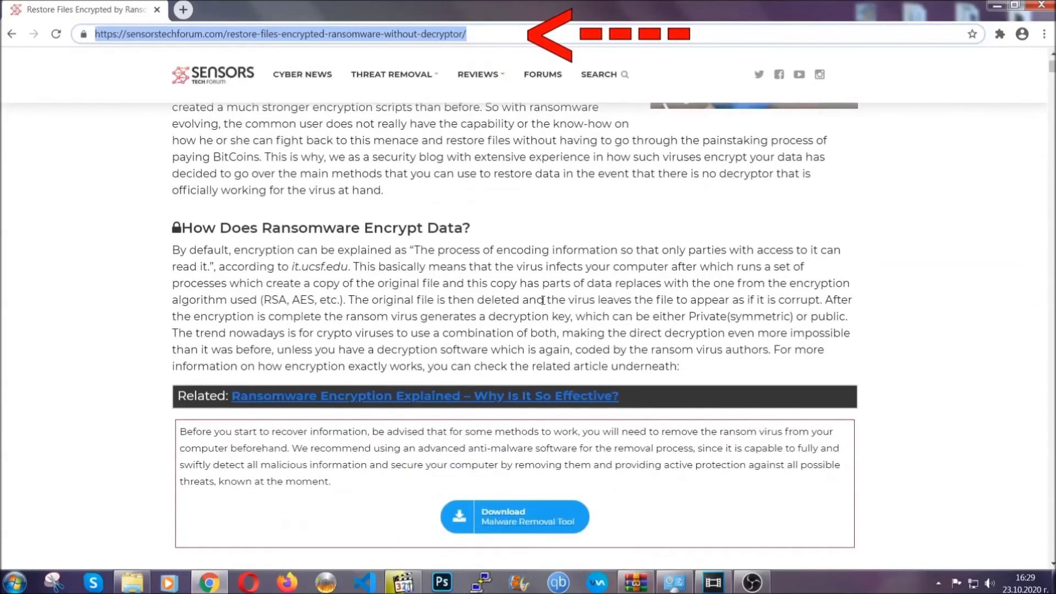
pyautogui.scroll(-6, 543, 300)
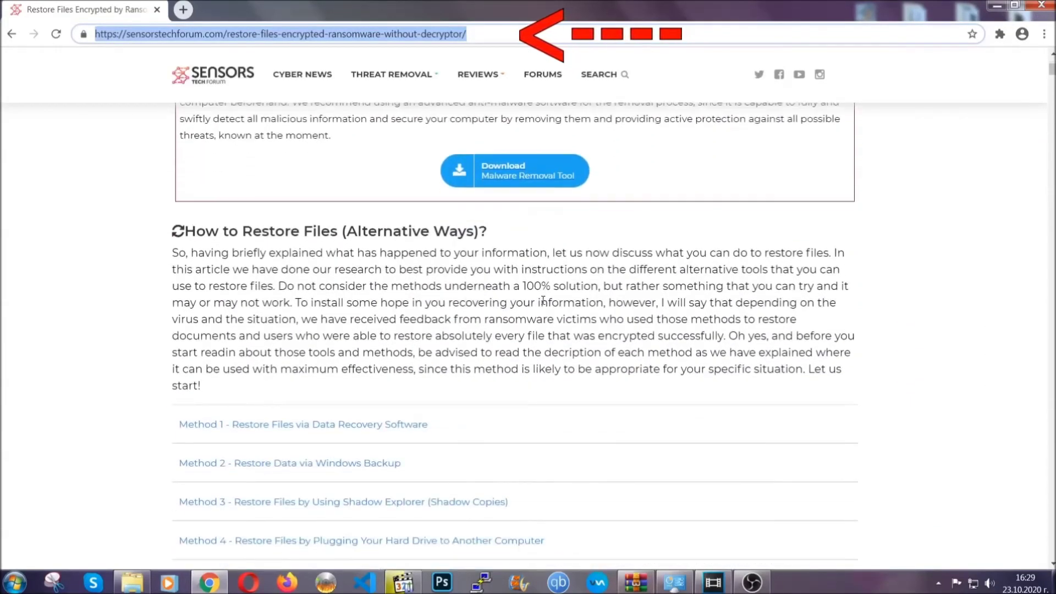
pyautogui.scroll(-1, 542, 300)
pyautogui.scroll(-3, 545, 305)
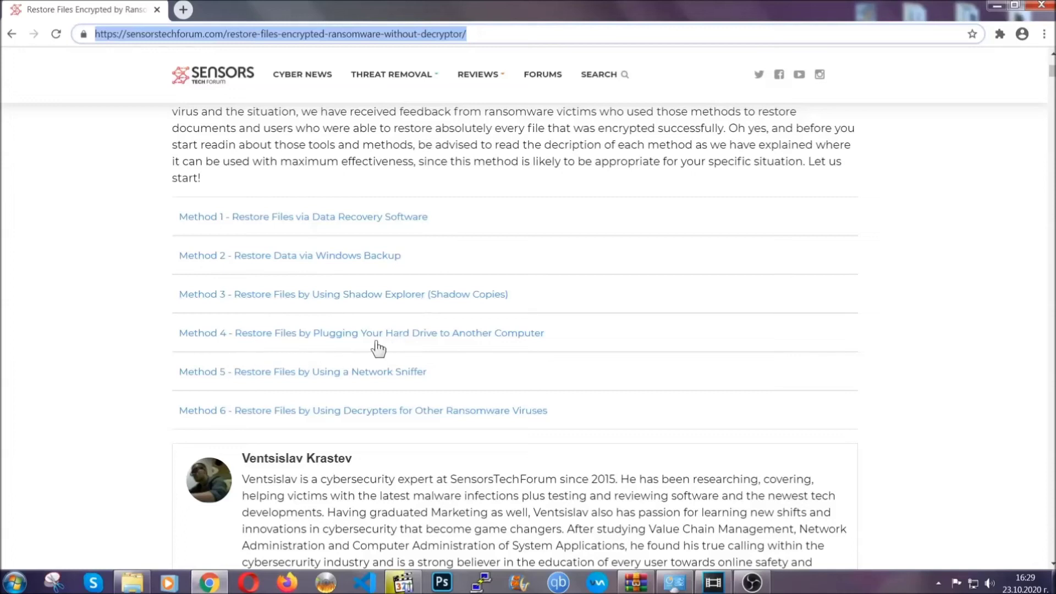
pyautogui.click(328, 255)
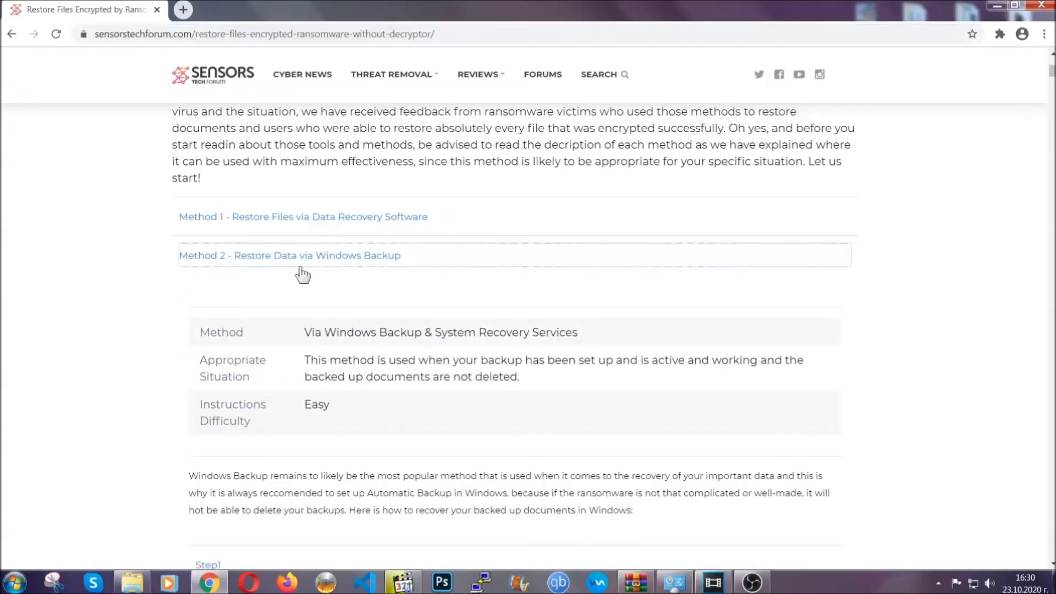
# - Briefly highlight the Windows Backup summary table, then expand Step1, Step2 and Step3
pyautogui.moveTo(305, 331); pyautogui.dragTo(372, 412)
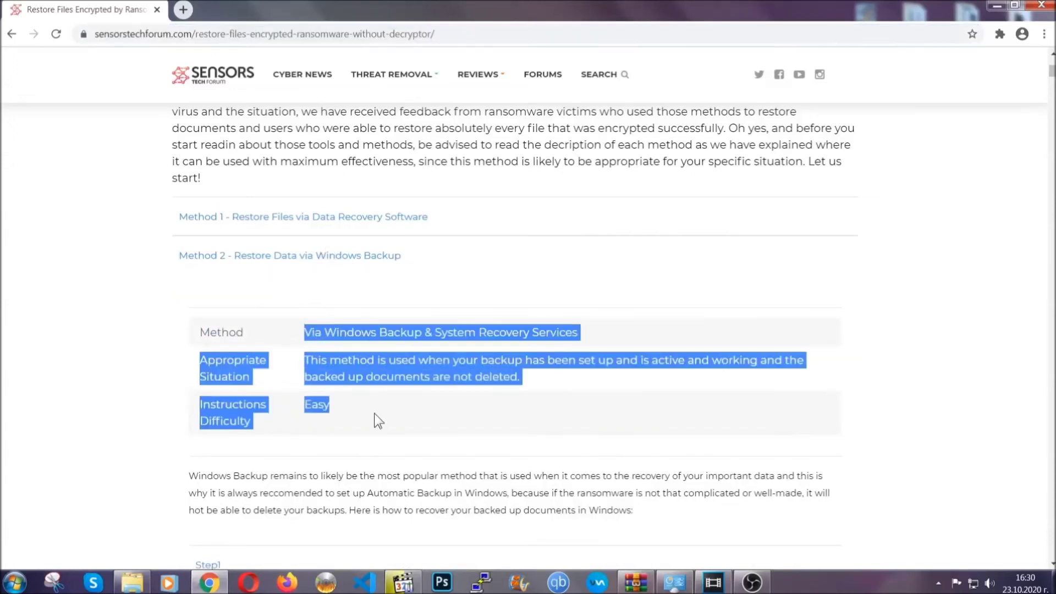
pyautogui.click(374, 414)
pyautogui.scroll(-4, 377, 410)
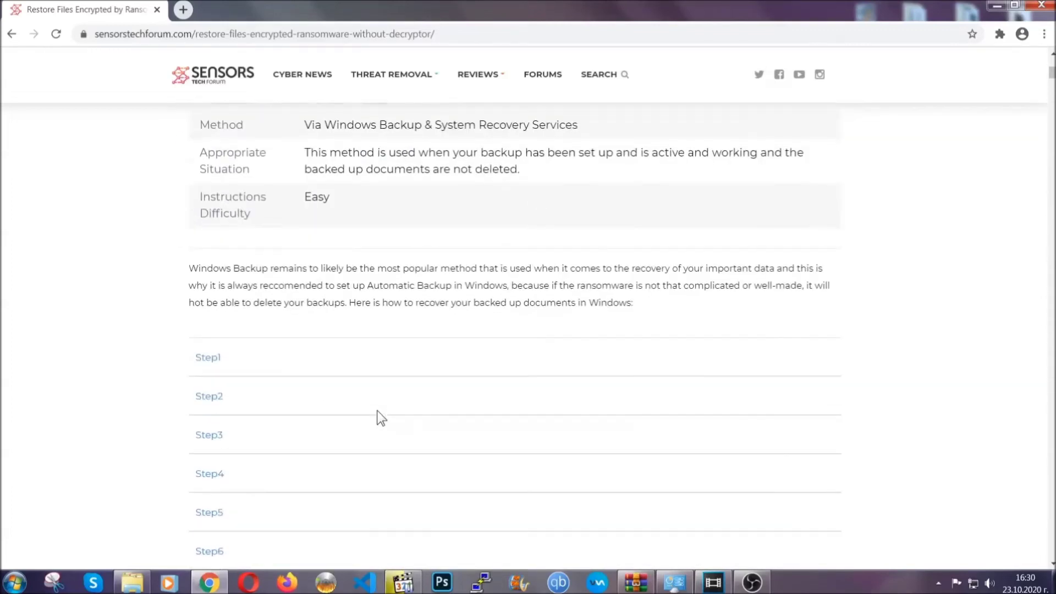
pyautogui.scroll(-1, 377, 410)
pyautogui.click(217, 291)
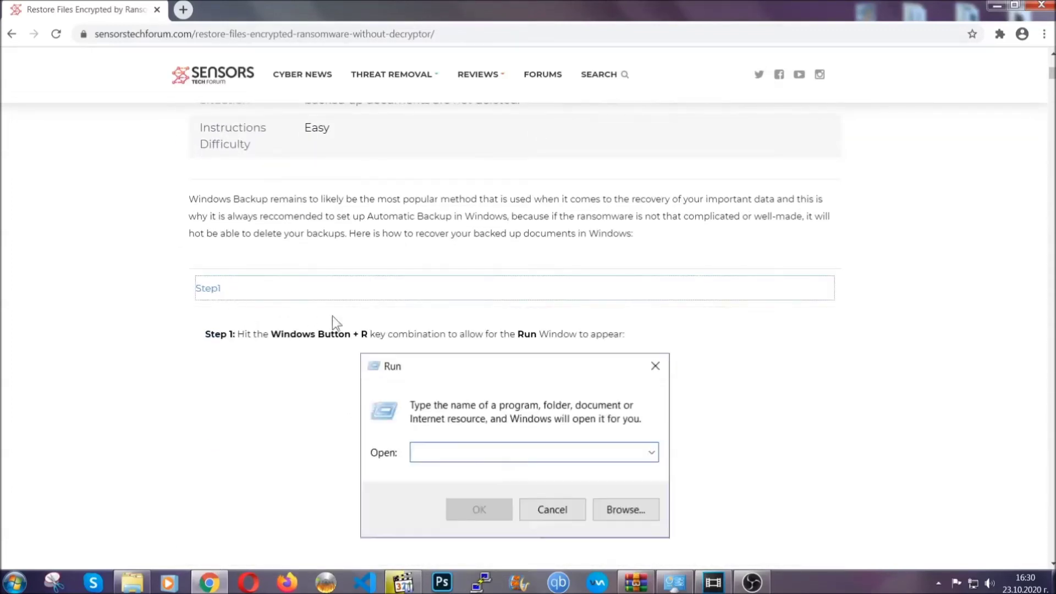
pyautogui.scroll(-5, 495, 341)
pyautogui.click(246, 344)
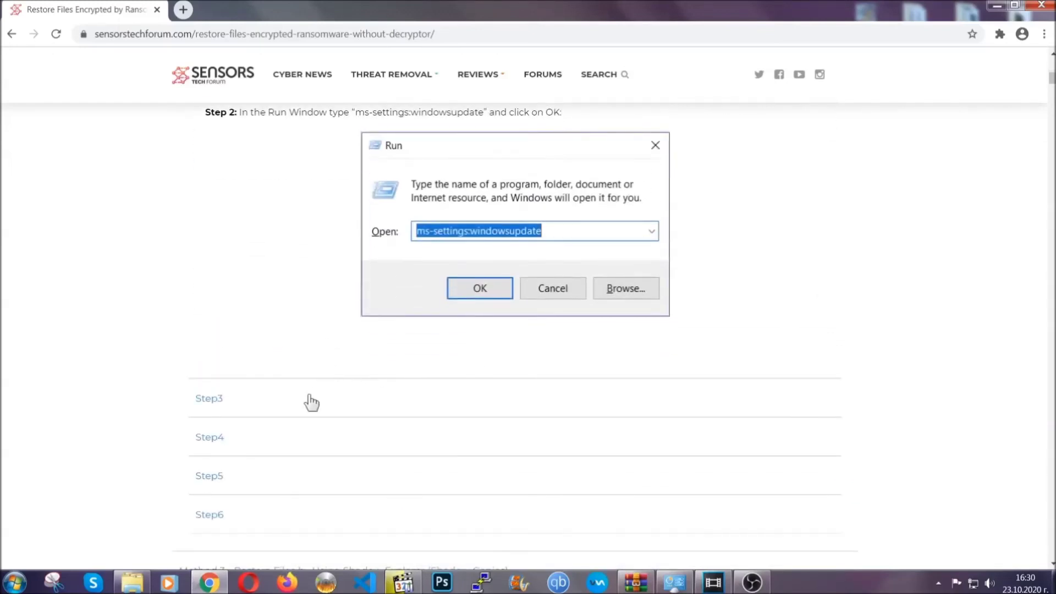
pyautogui.click(312, 403)
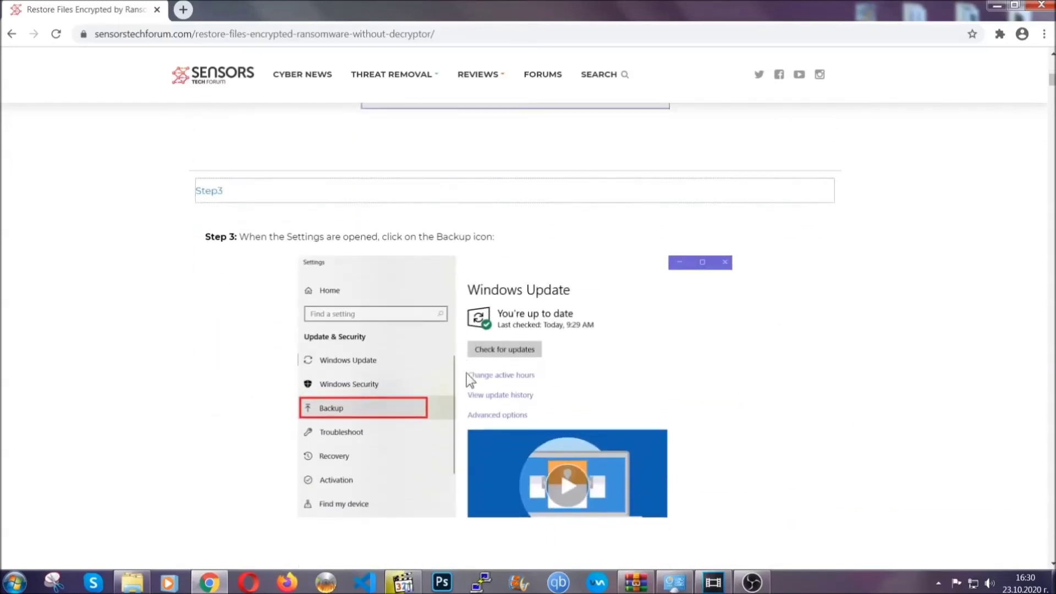
# - Read through the expanded steps, scroll back up, and minimize the browser to the desktop
pyautogui.scroll(-3, 467, 373)
pyautogui.scroll(-2, 464, 375)
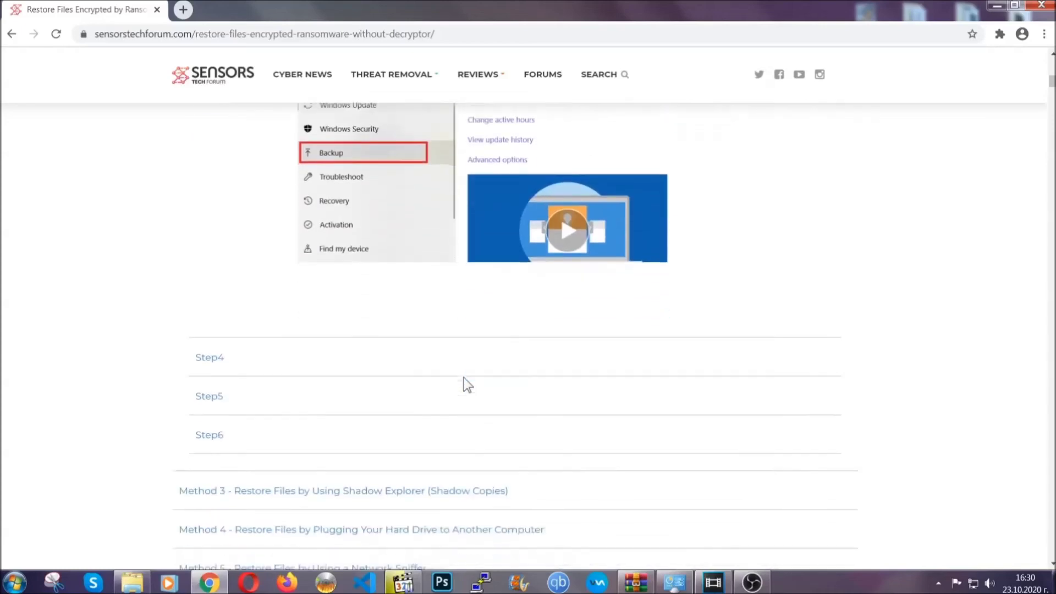
pyautogui.scroll(-8, 463, 378)
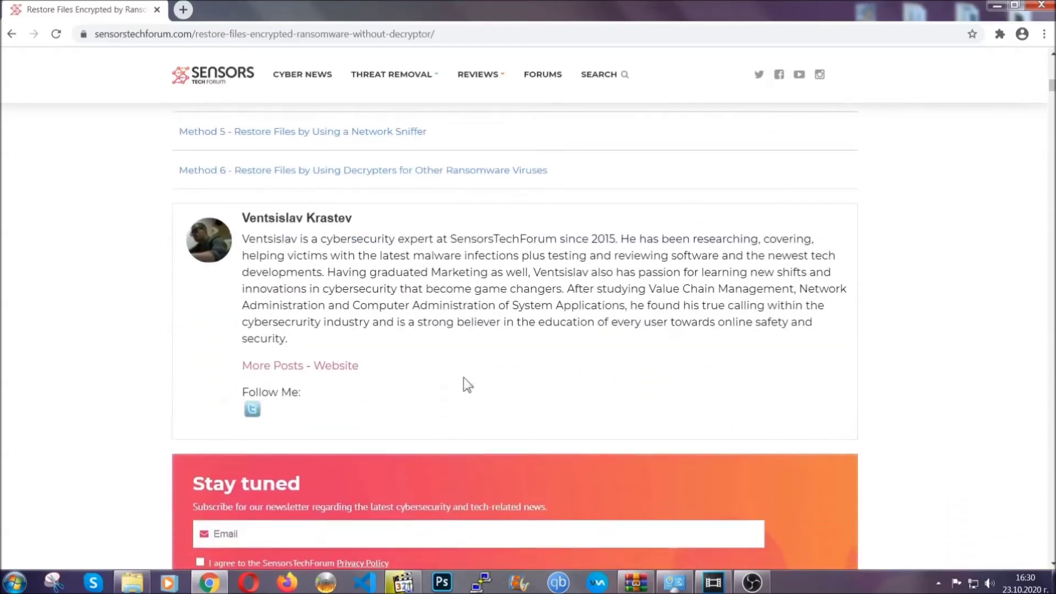
pyautogui.scroll(20, 464, 378)
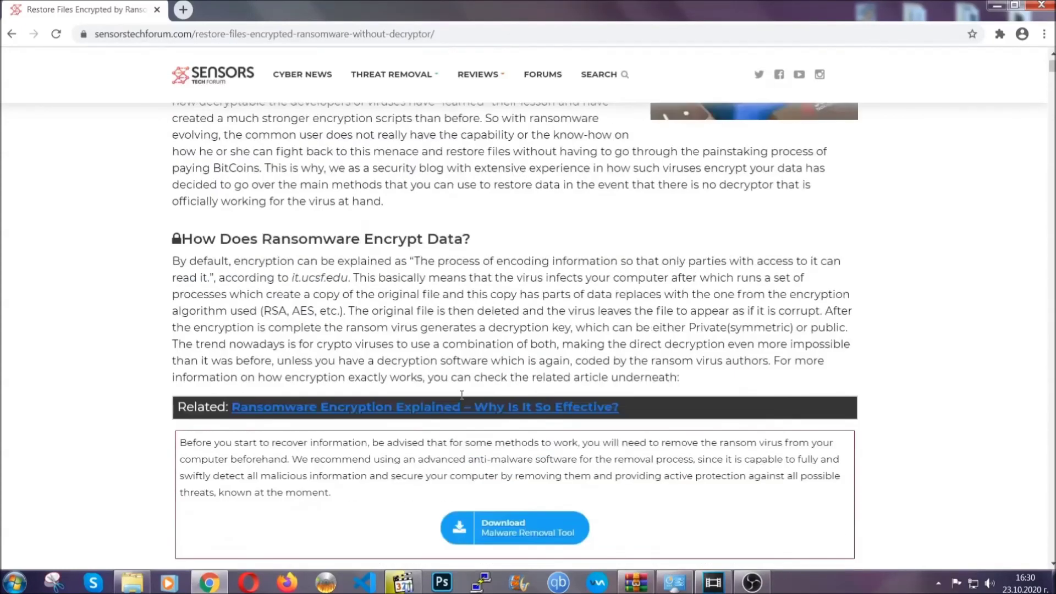
pyautogui.scroll(5, 462, 395)
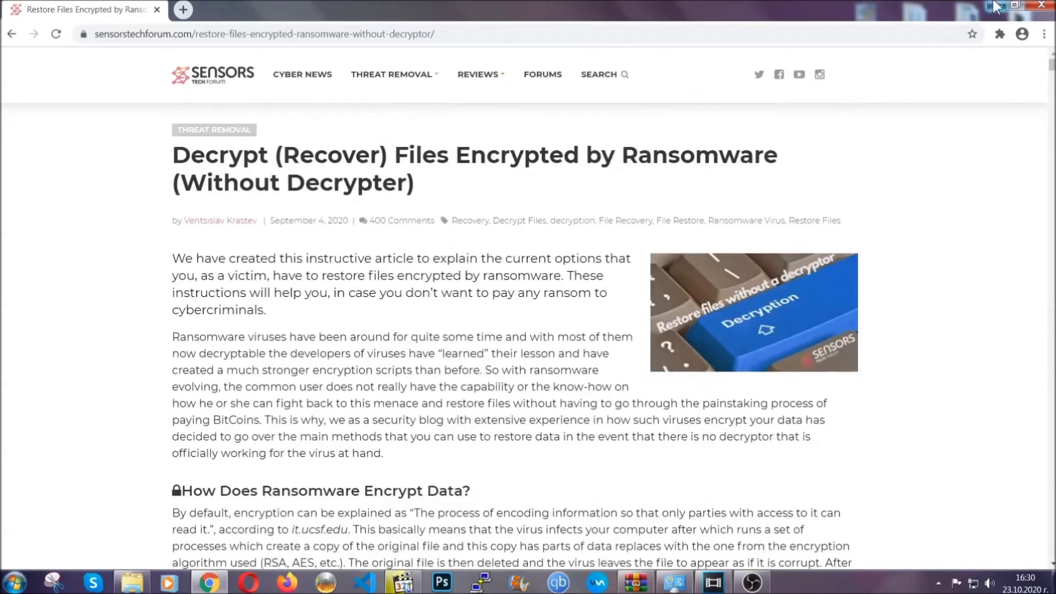
pyautogui.click(995, 6)
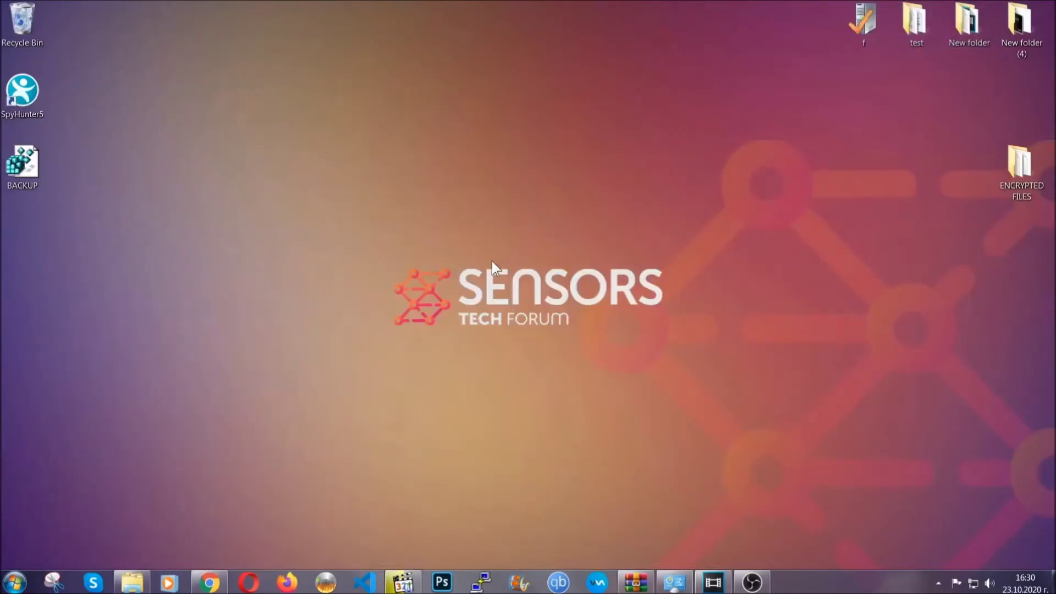